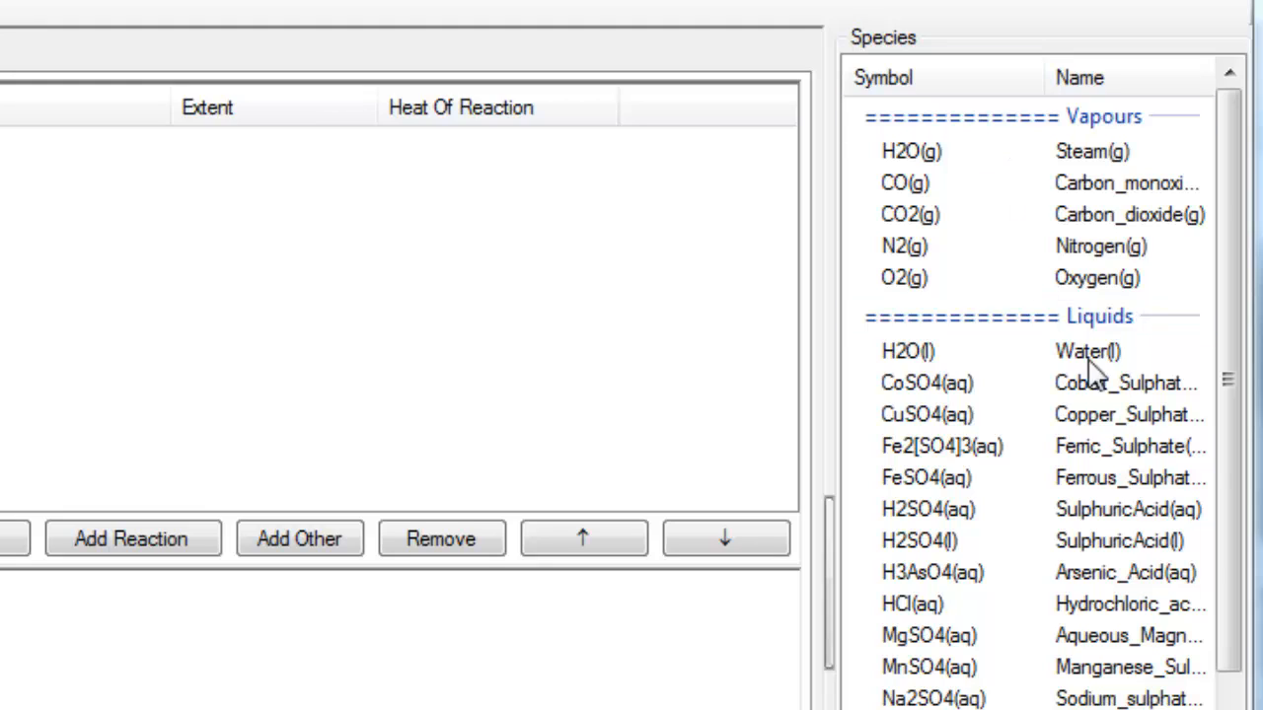
Add a new reaction to autoclave.rct and filter the species list by "Ni".
mouse_move(1229, 386)
left_mouse_down()
mouse_move(1235, 708)
mouse_move(1231, 361)
left_mouse_up()
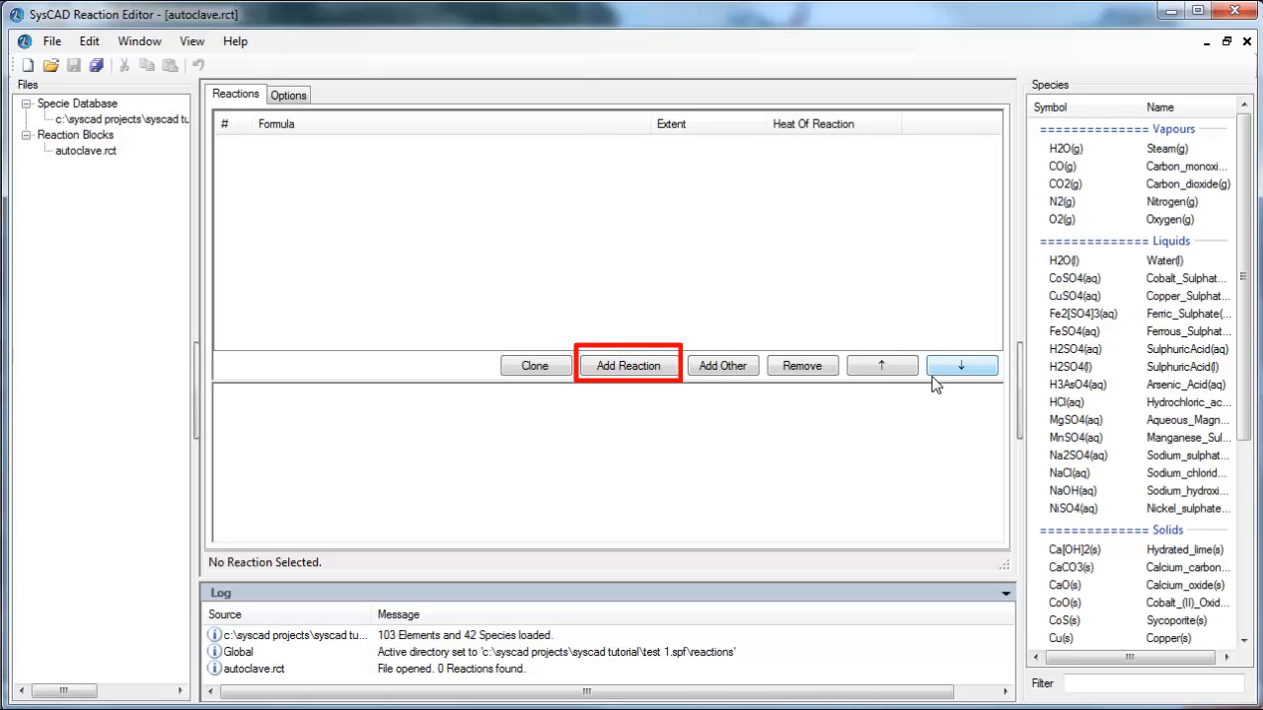
left_click(627, 366)
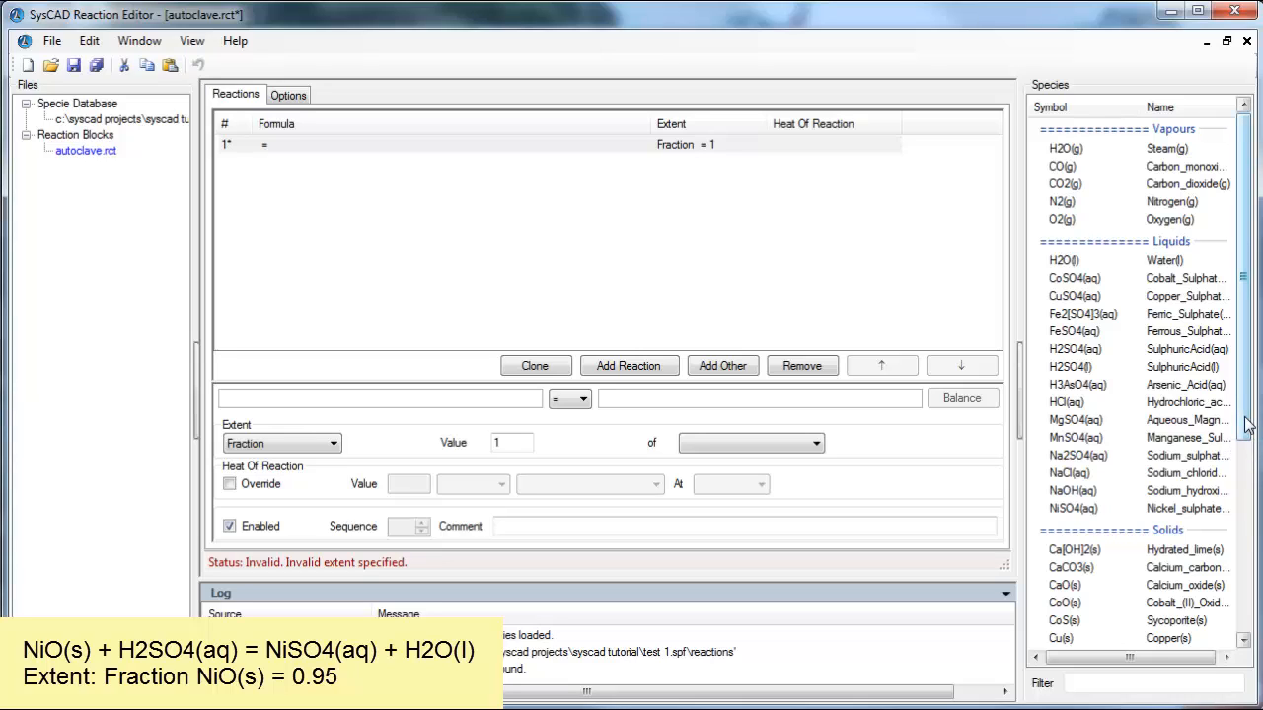
left_click_drag(1246, 424, 1236, 636)
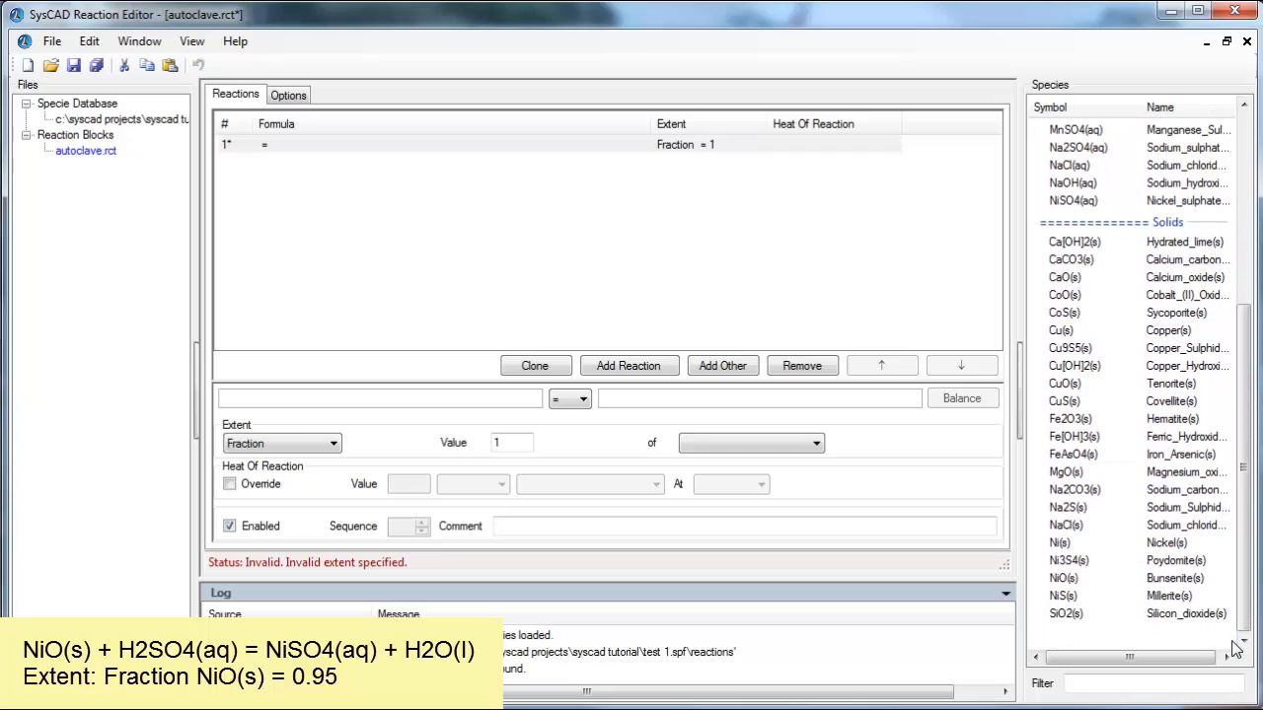
left_click(1105, 582)
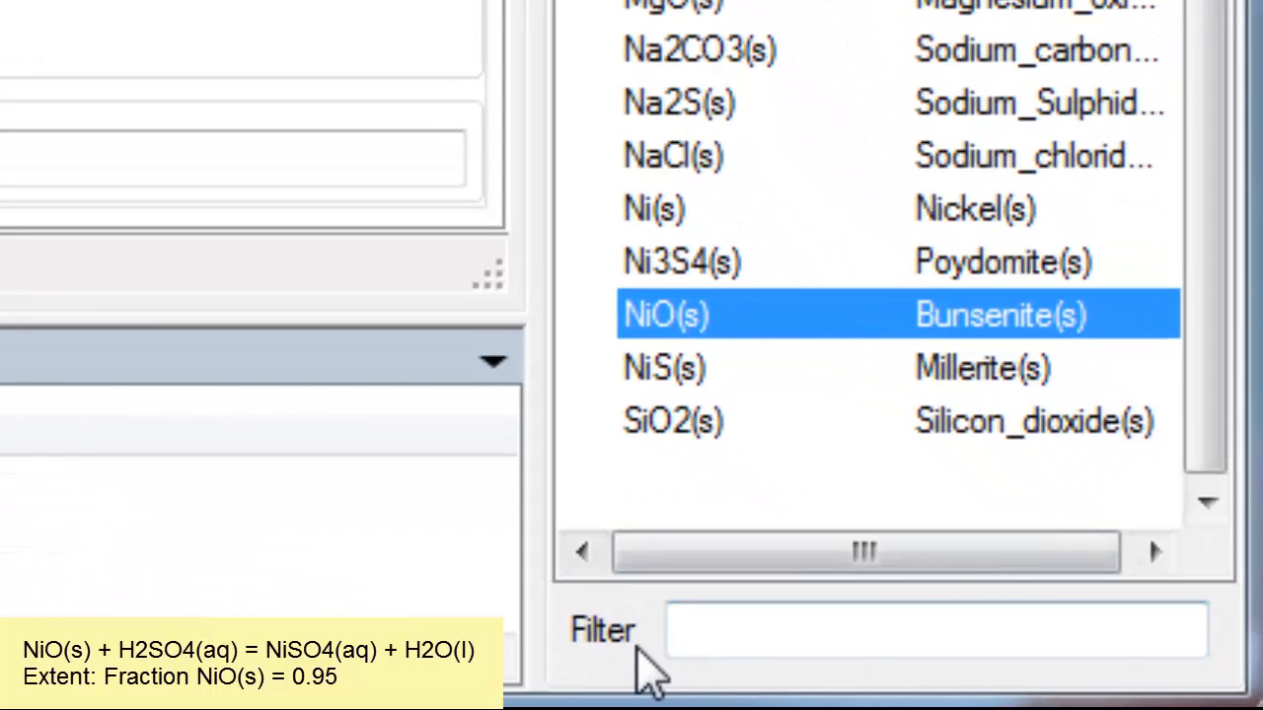
left_click(731, 655)
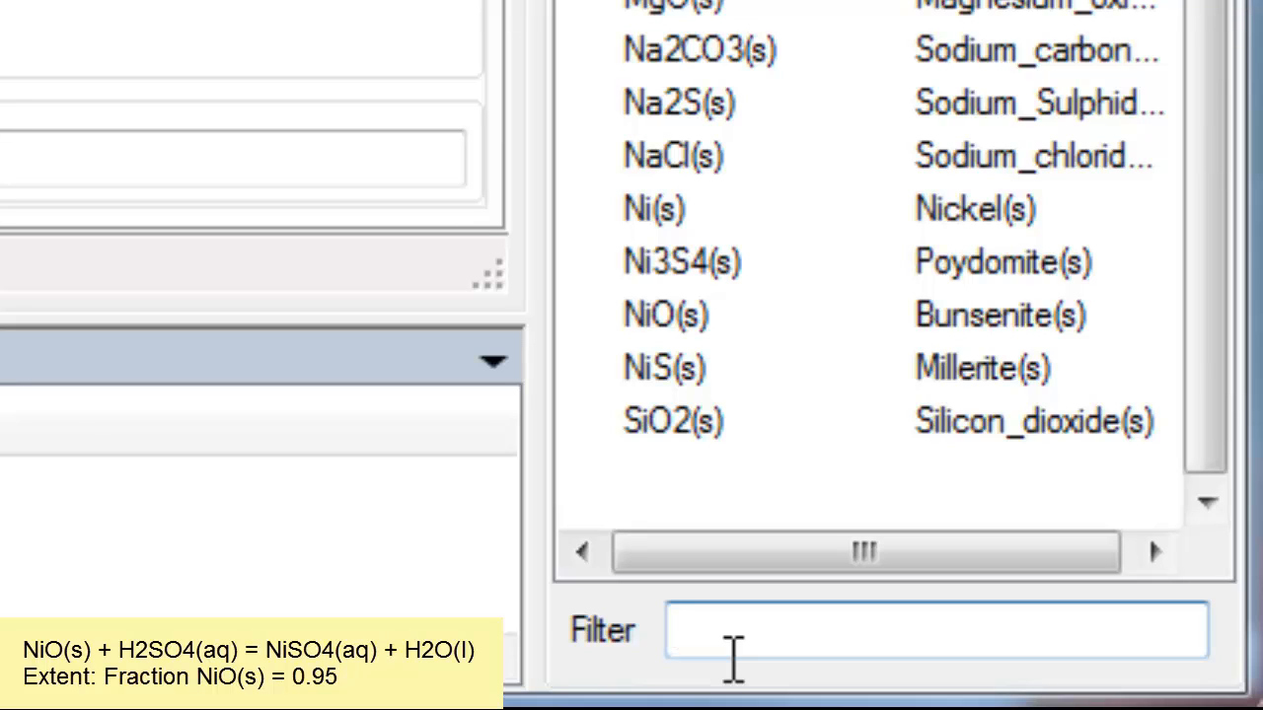
type("N")
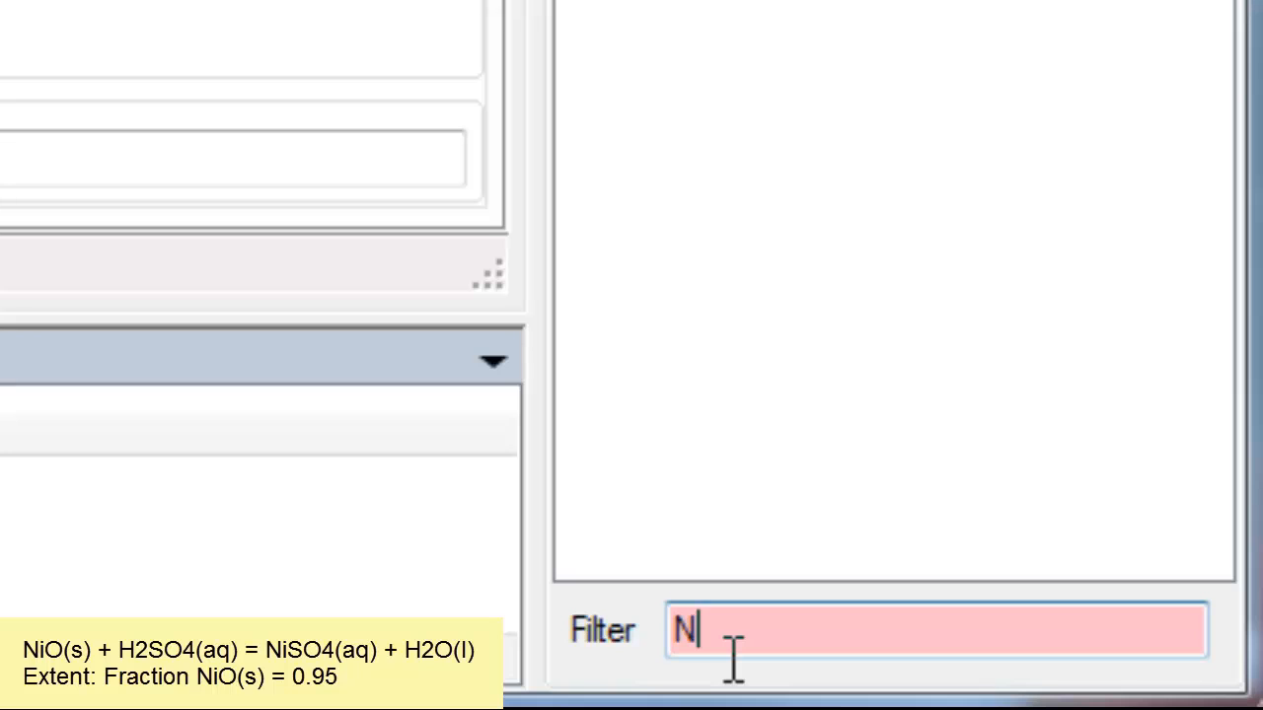
type("i")
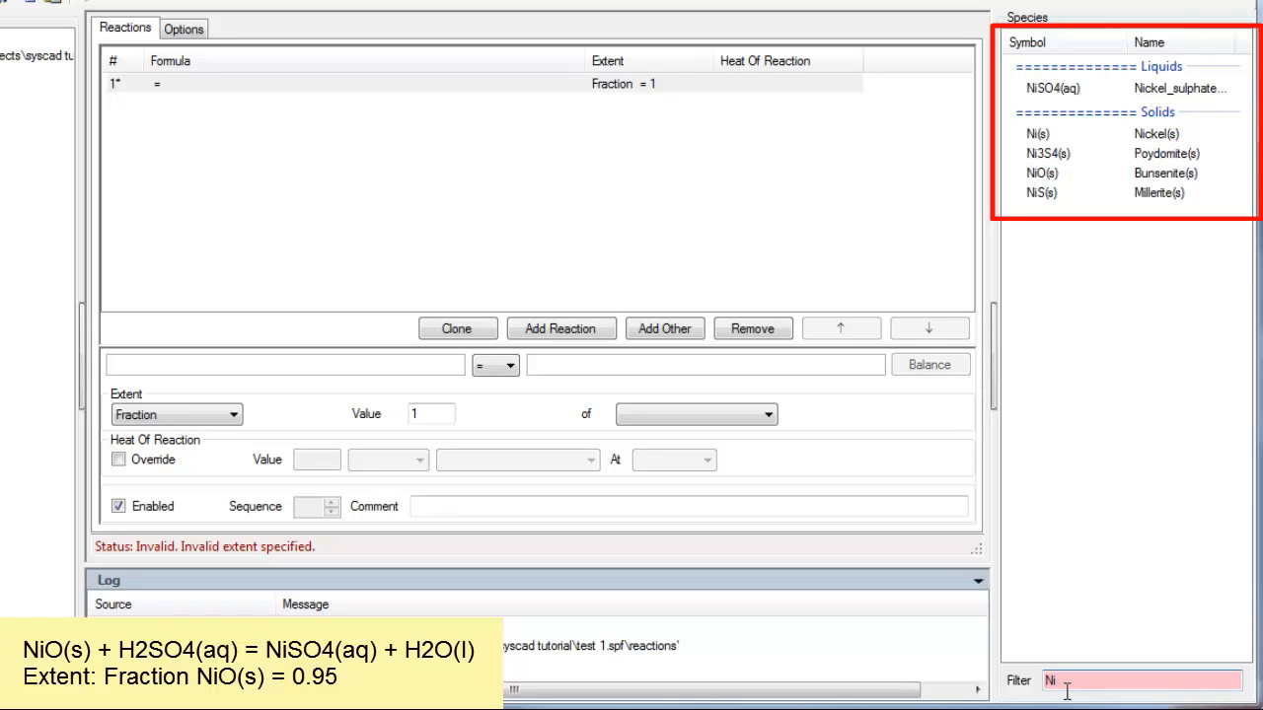
Add NiO(s) as the reactant and NiSO4(aq) as the product of the first reaction.
left_click(1043, 175)
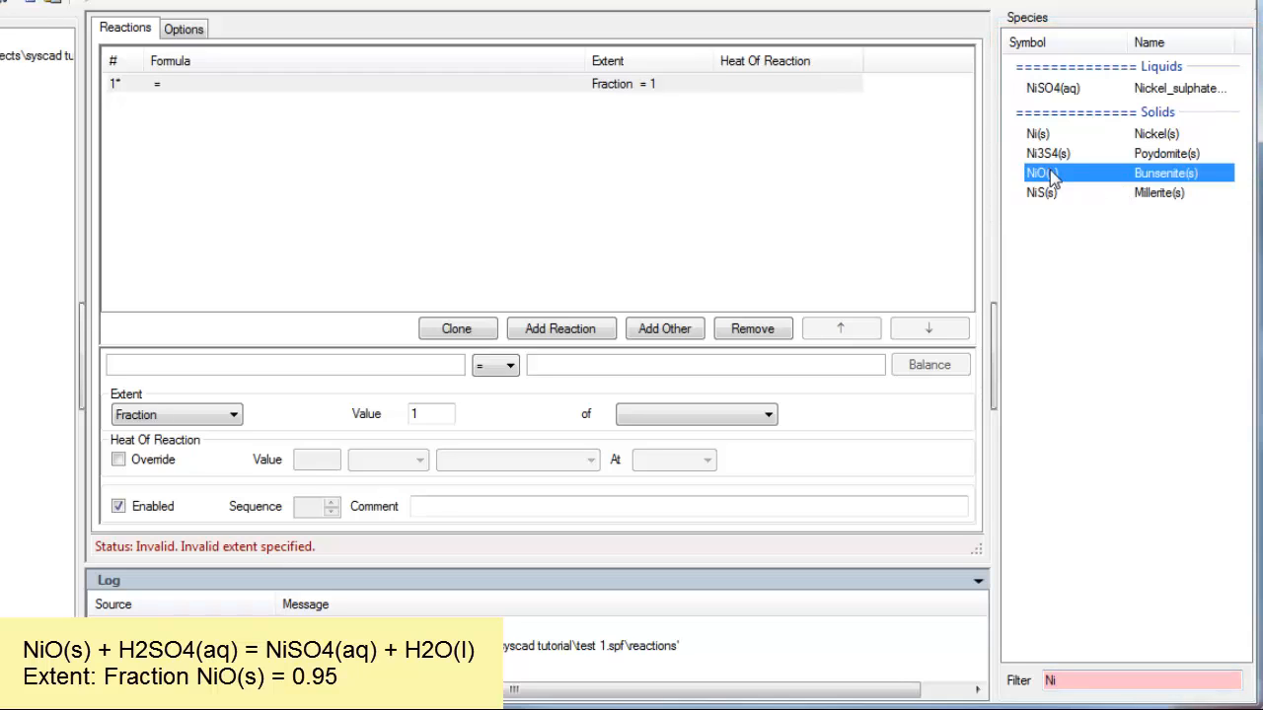
left_click_drag(1051, 175, 390, 376)
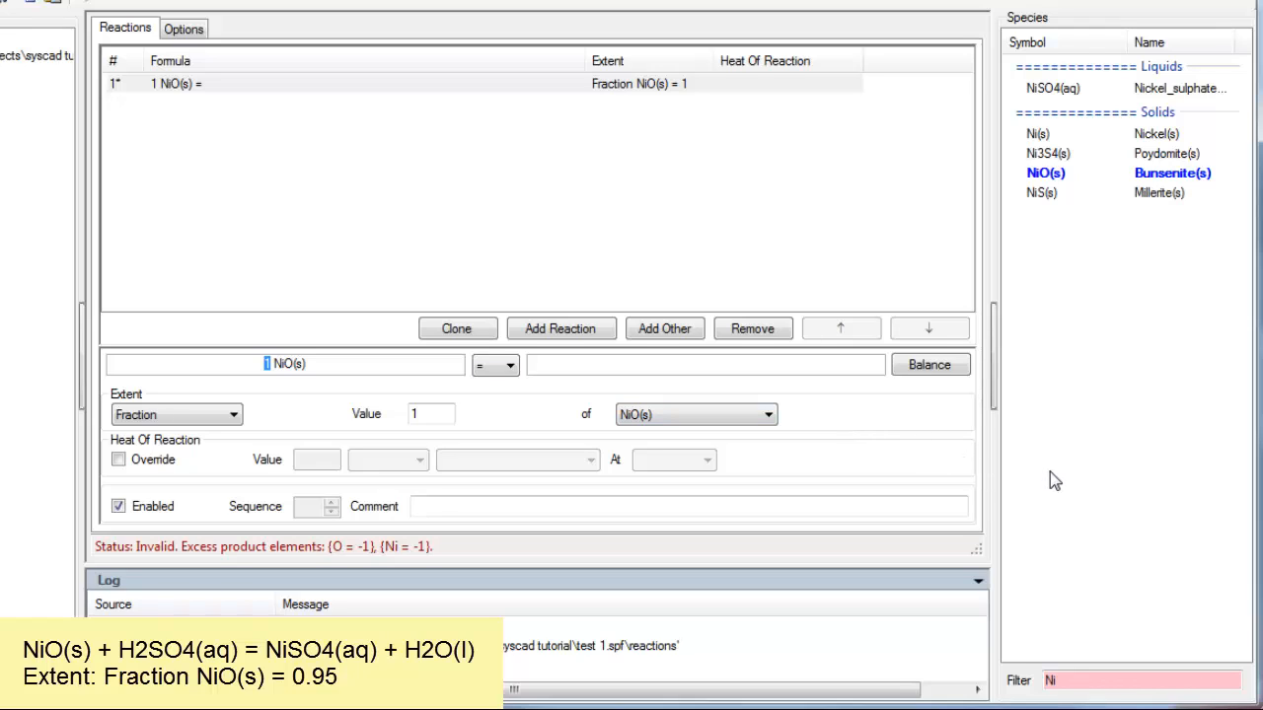
left_click(1049, 89)
left_click_drag(1050, 89, 771, 385)
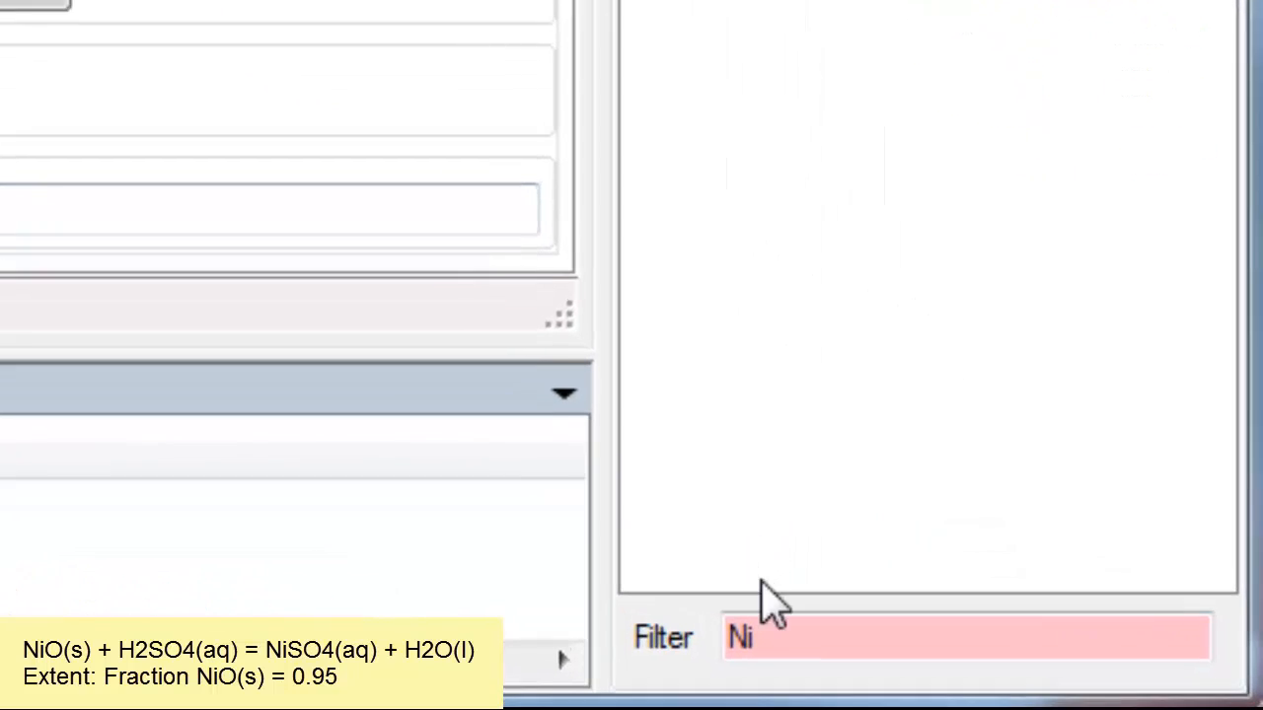
Filter the species by "H2", then add H2SO4(aq) to the reactants and H2O(l) to the products of the nickel reaction.
left_click_drag(810, 656, 737, 661)
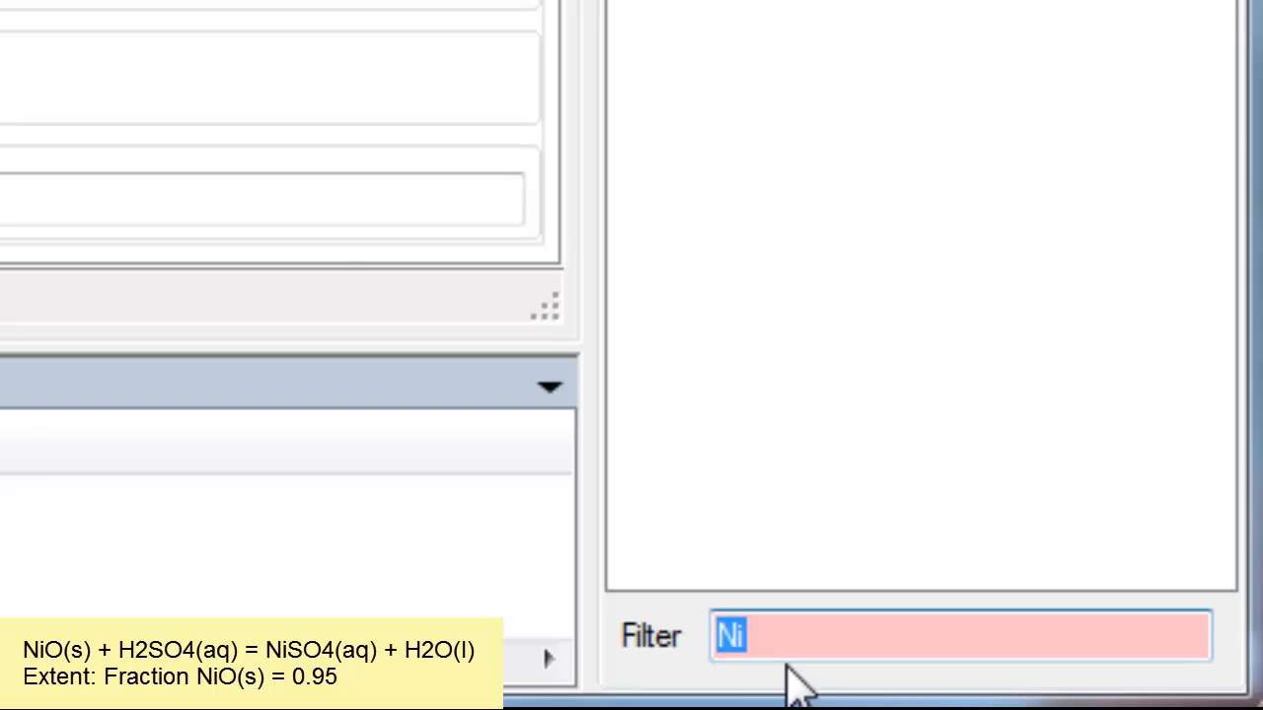
type("H")
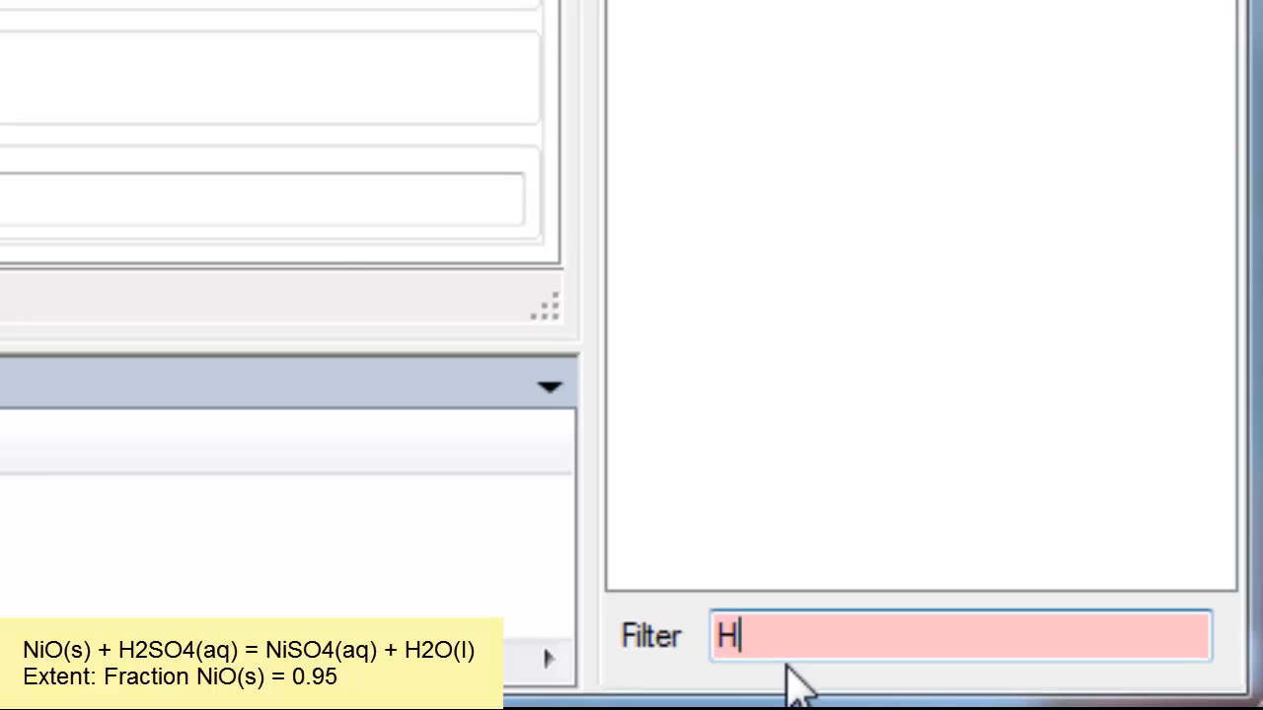
type("2")
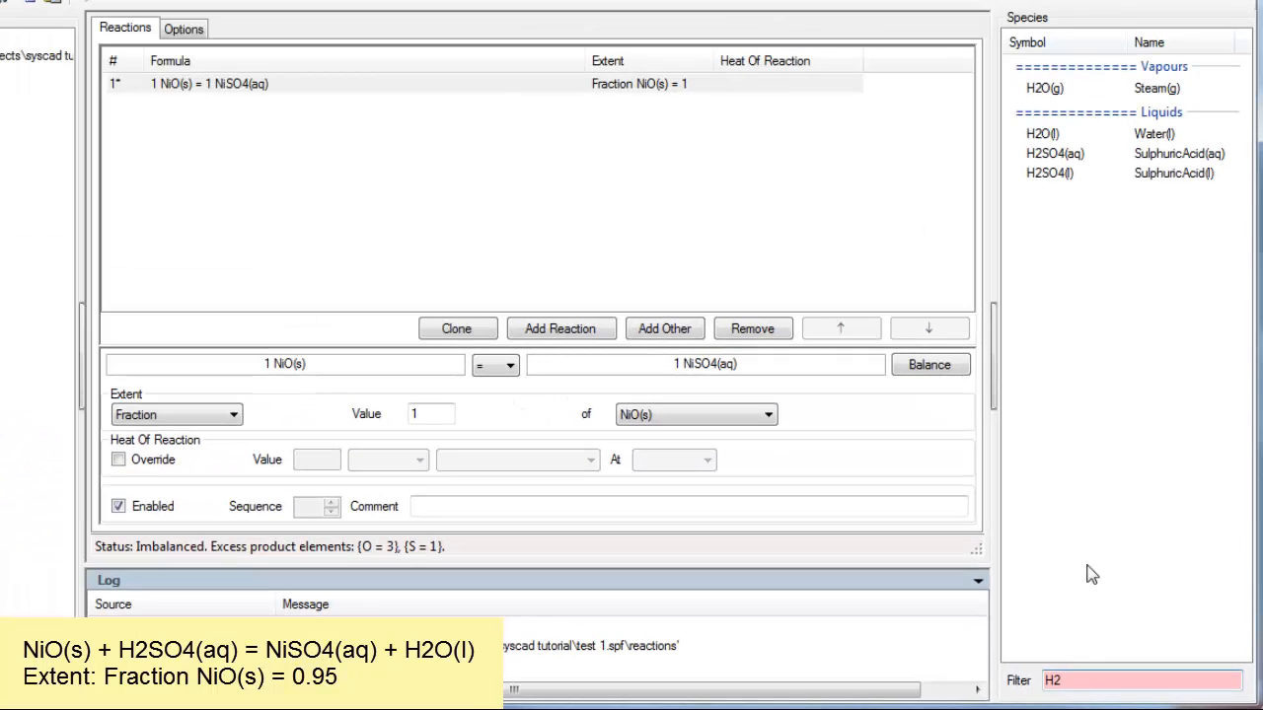
left_click(1084, 156)
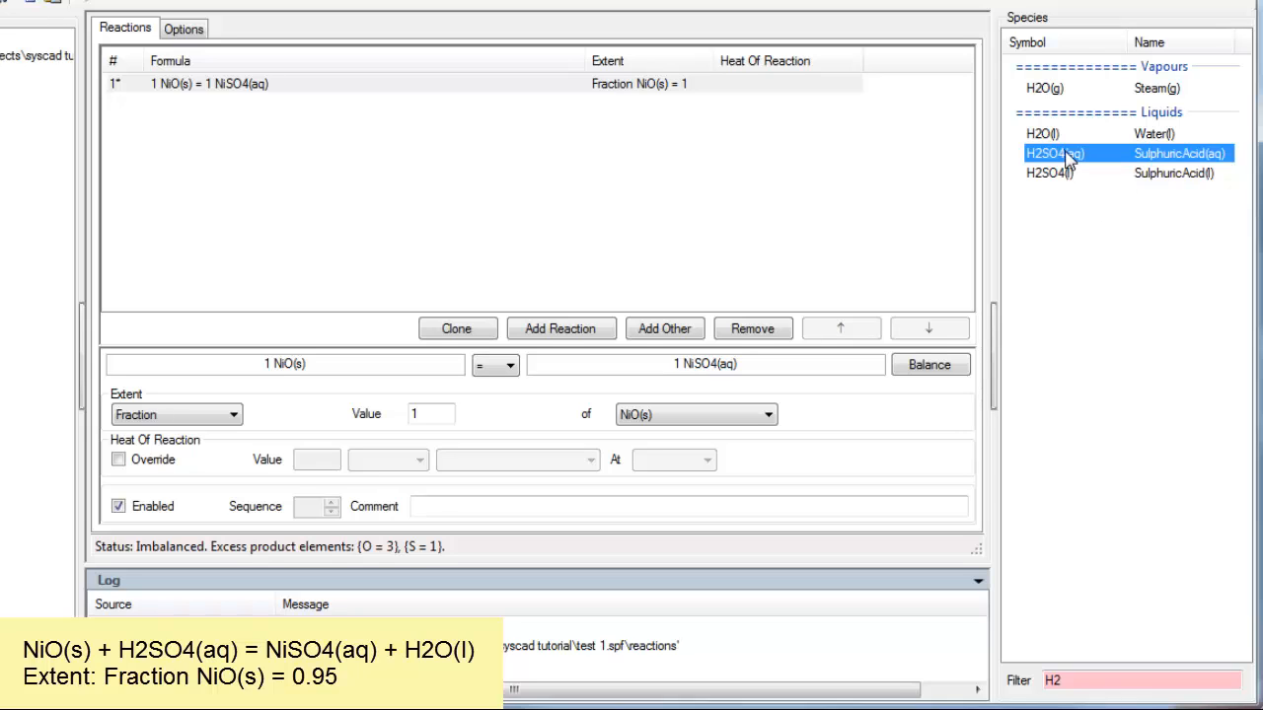
left_click_drag(1068, 161, 406, 370)
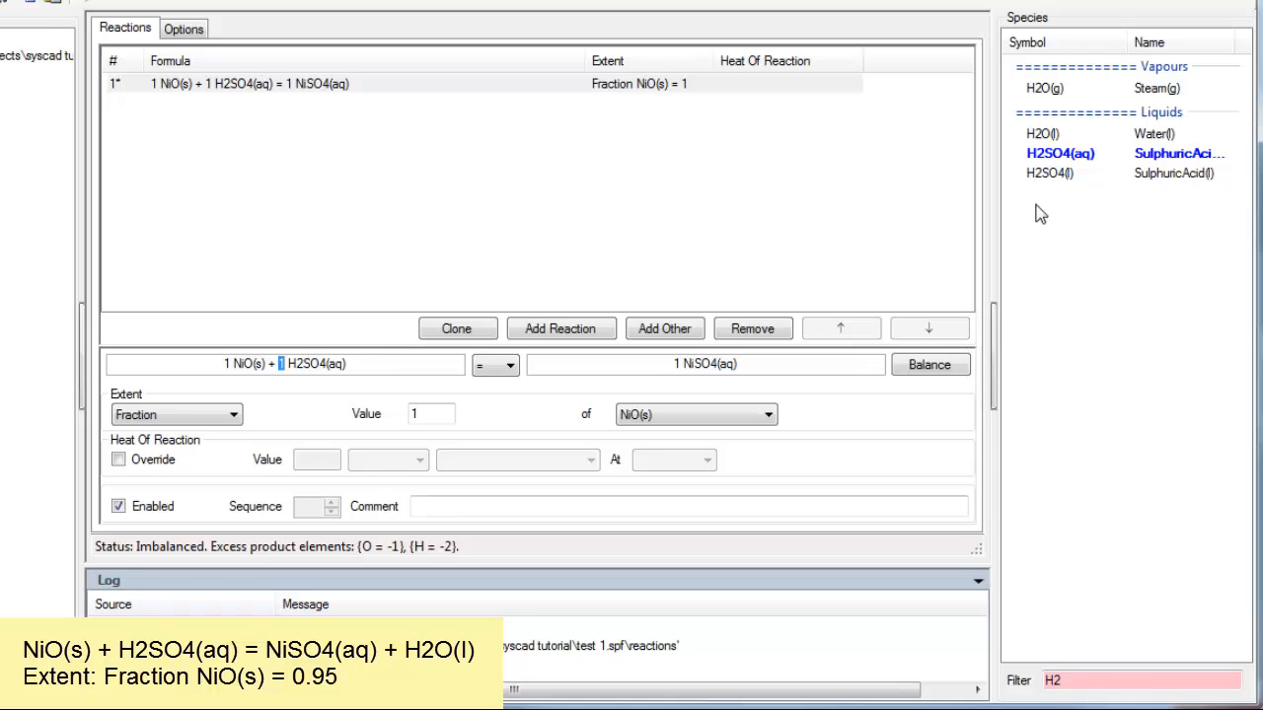
left_click(1078, 88)
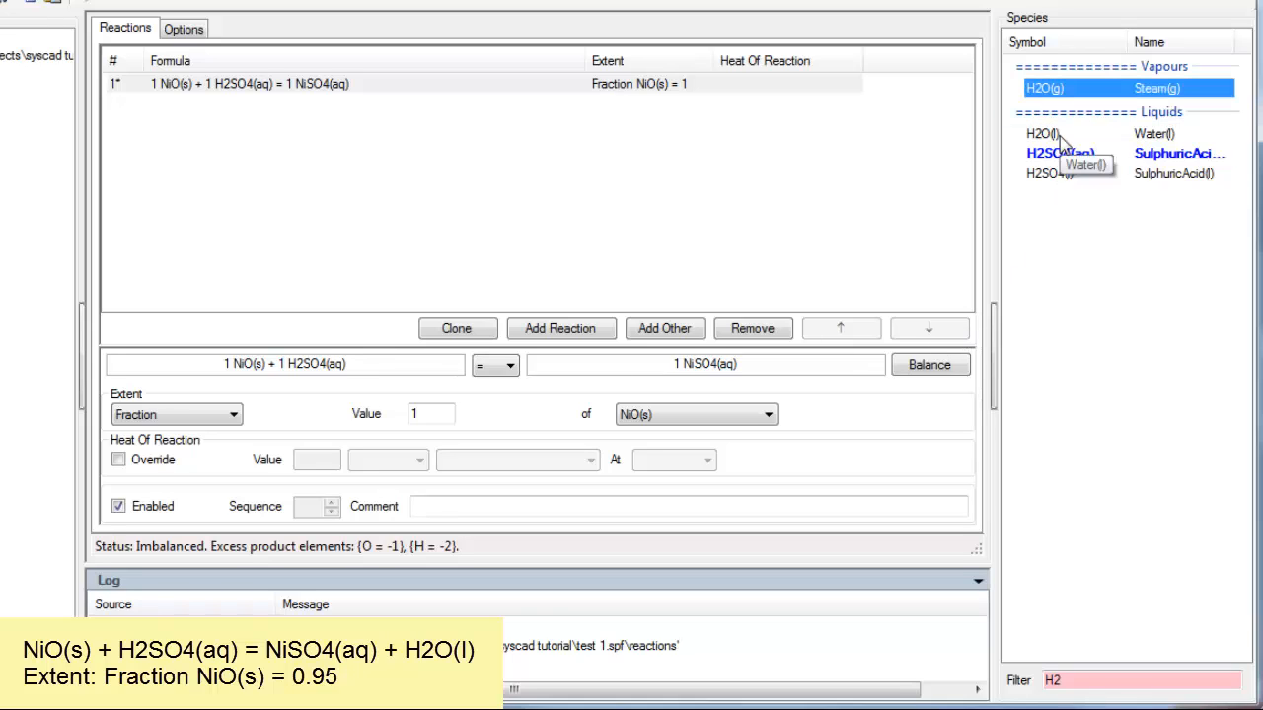
left_click(1057, 134)
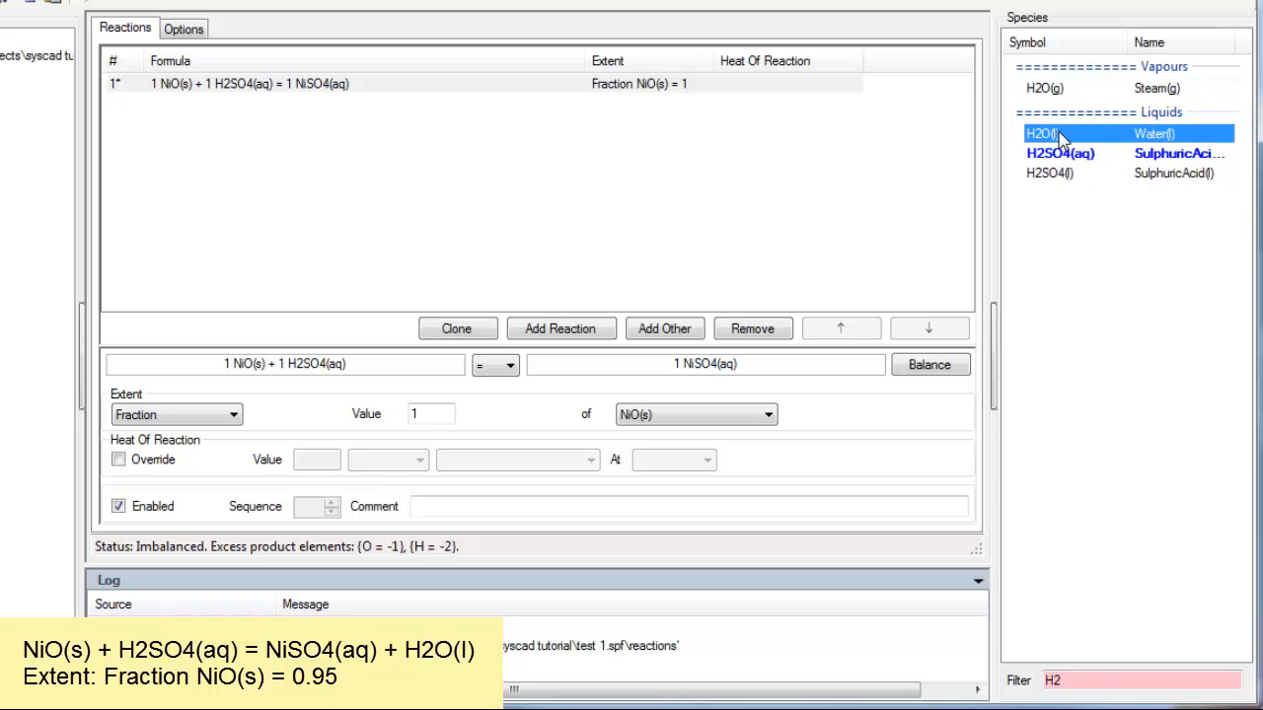
left_click_drag(1060, 138, 831, 375)
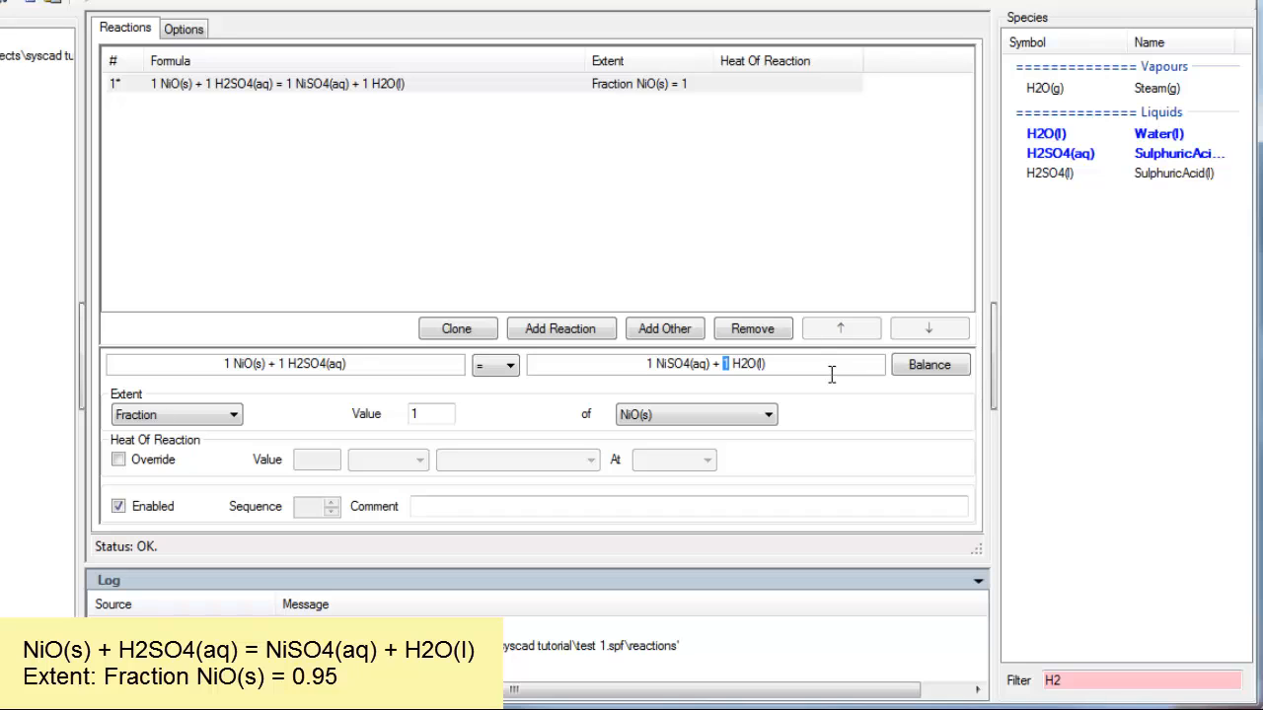
Balance the nickel reaction and set its extent to a fraction of 0.95 of NiO(s).
left_click(944, 364)
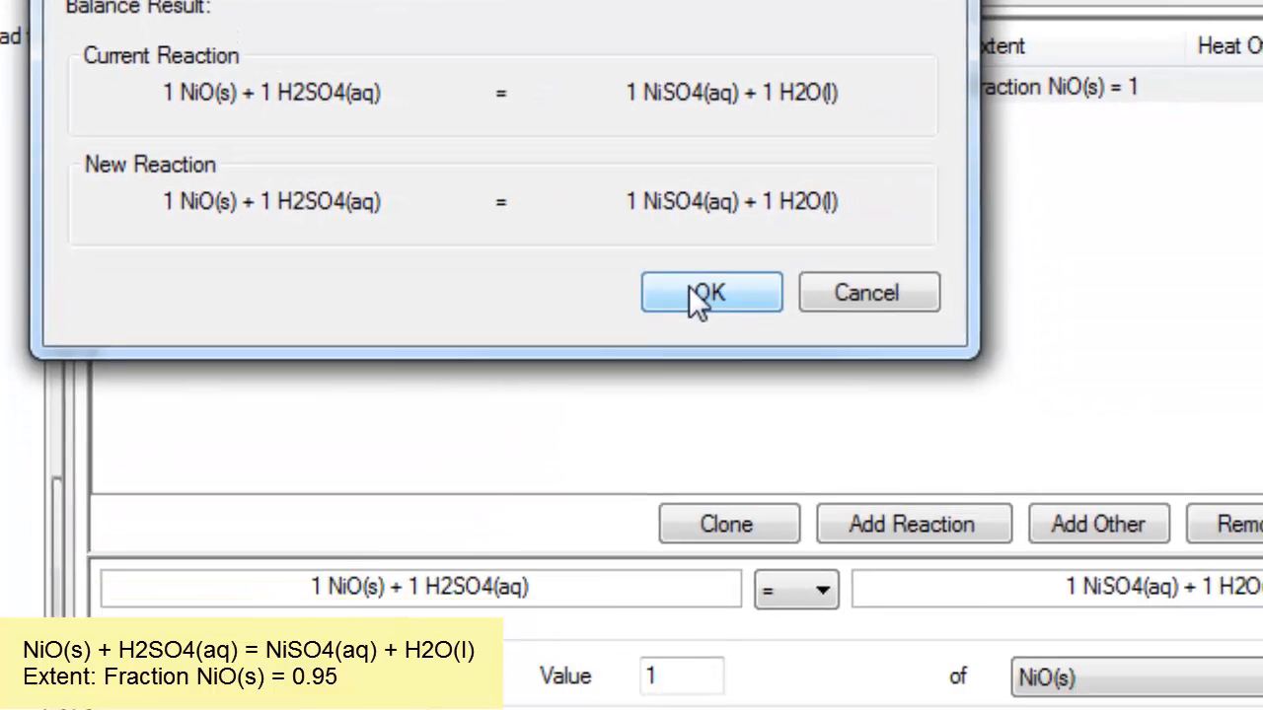
left_click(861, 479)
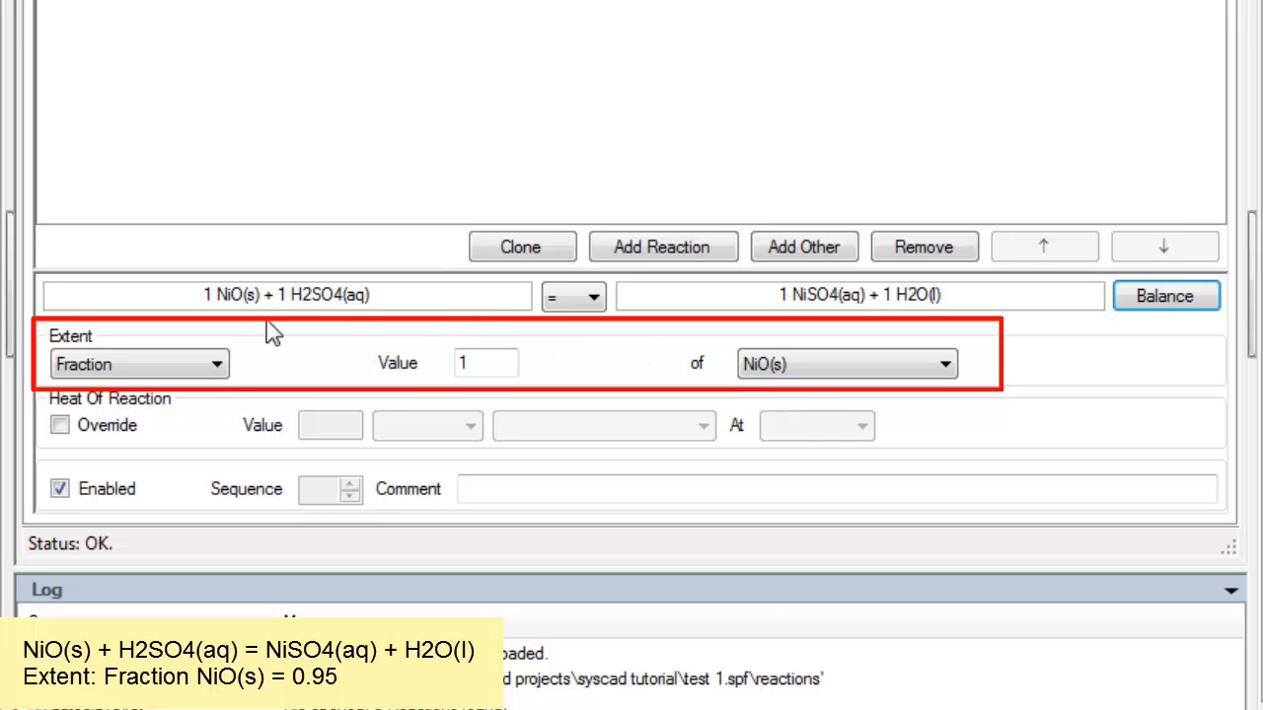
left_click(945, 365)
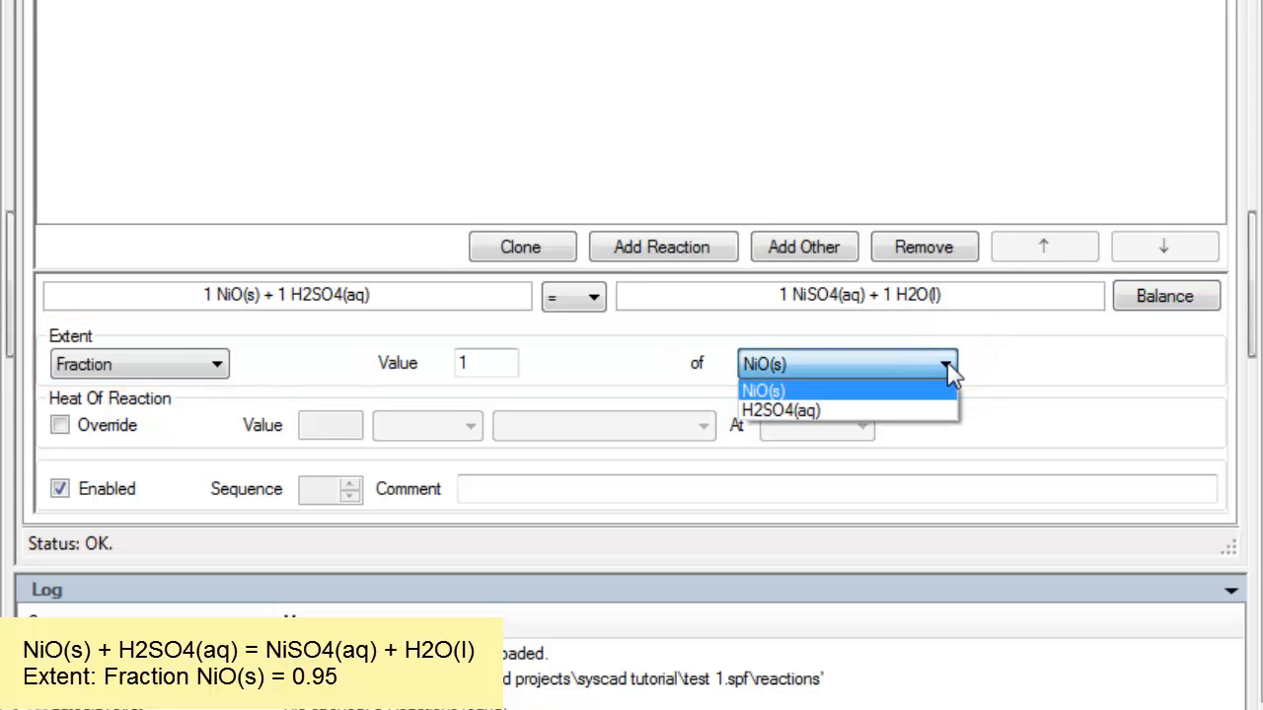
left_click(949, 371)
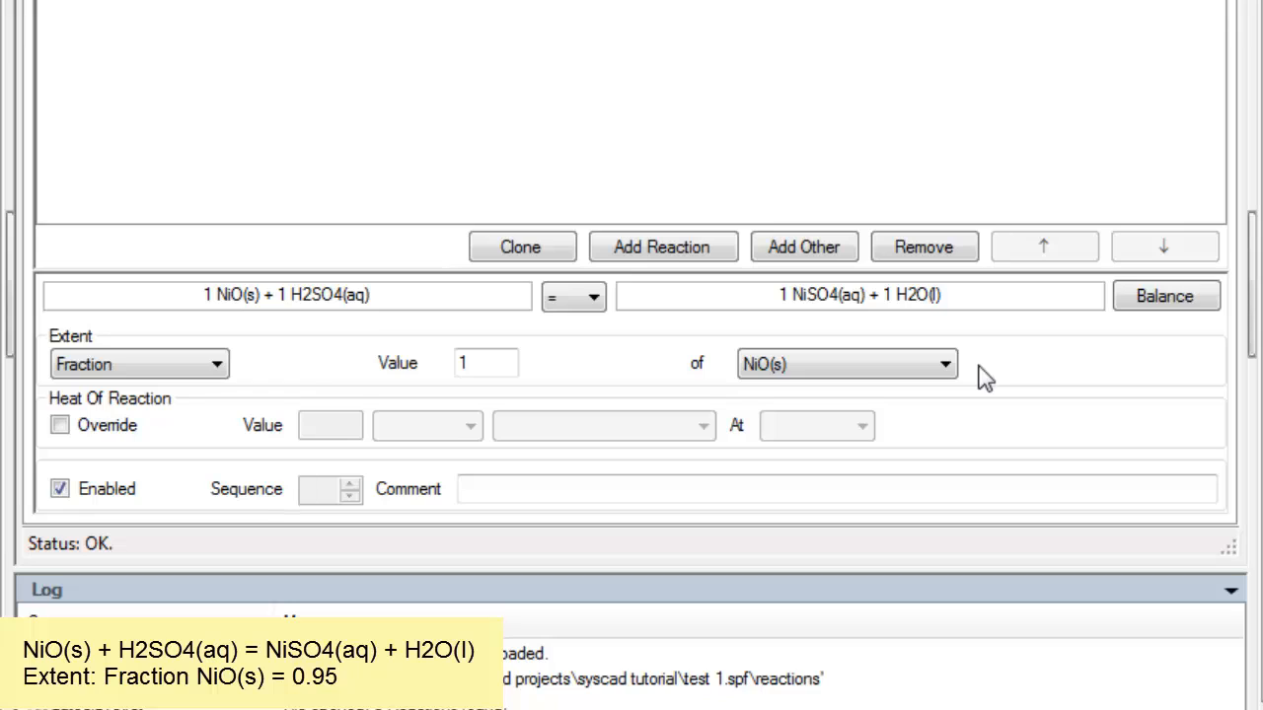
double_click(461, 367)
type("0.95")
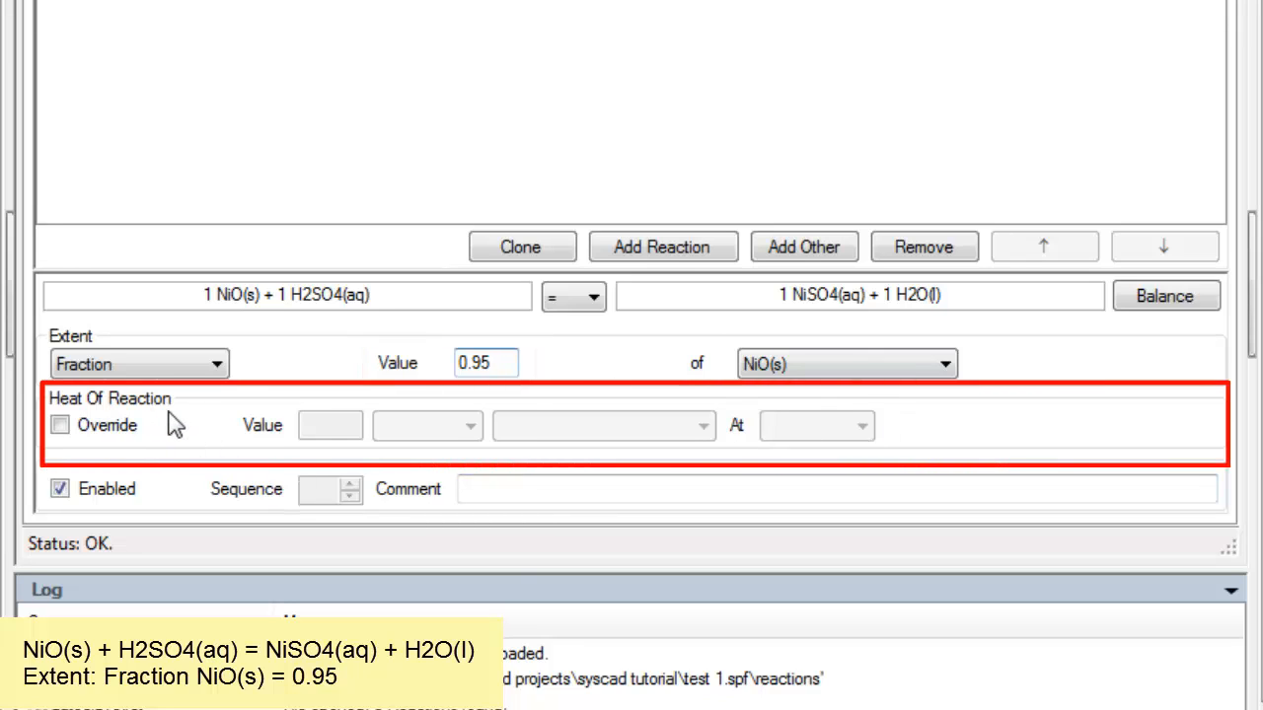
left_click(60, 426)
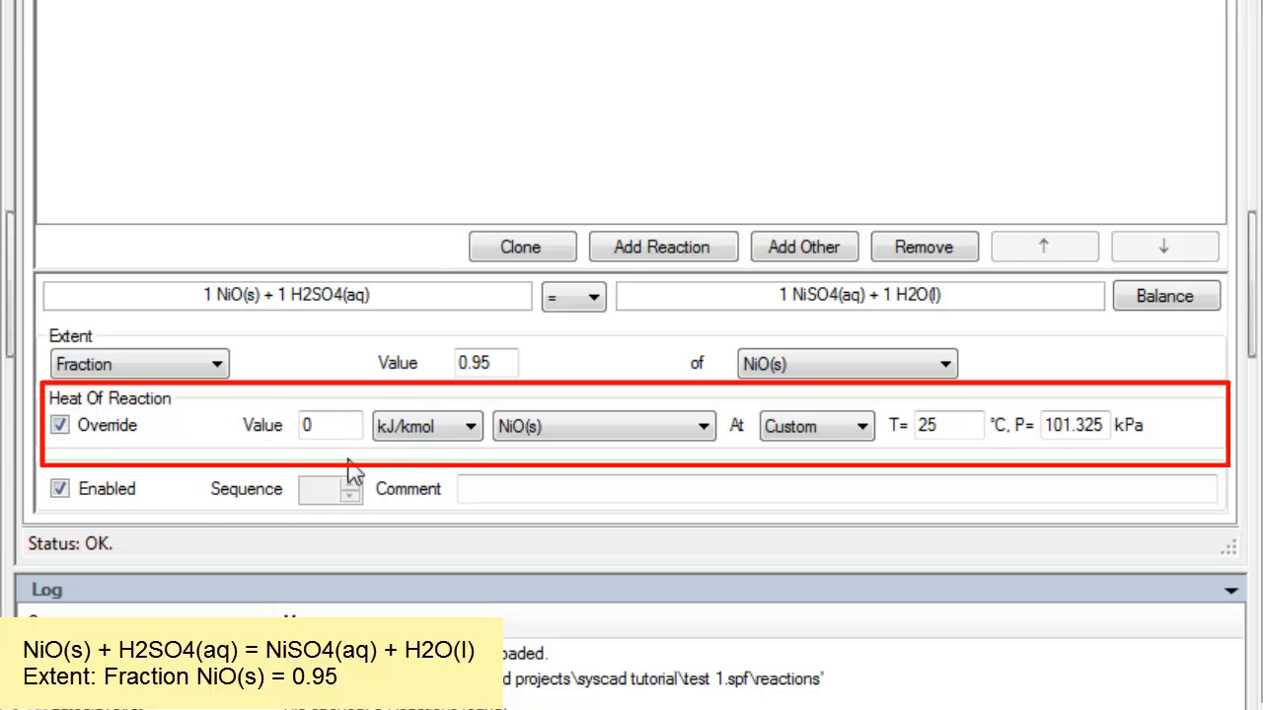
left_click(471, 429)
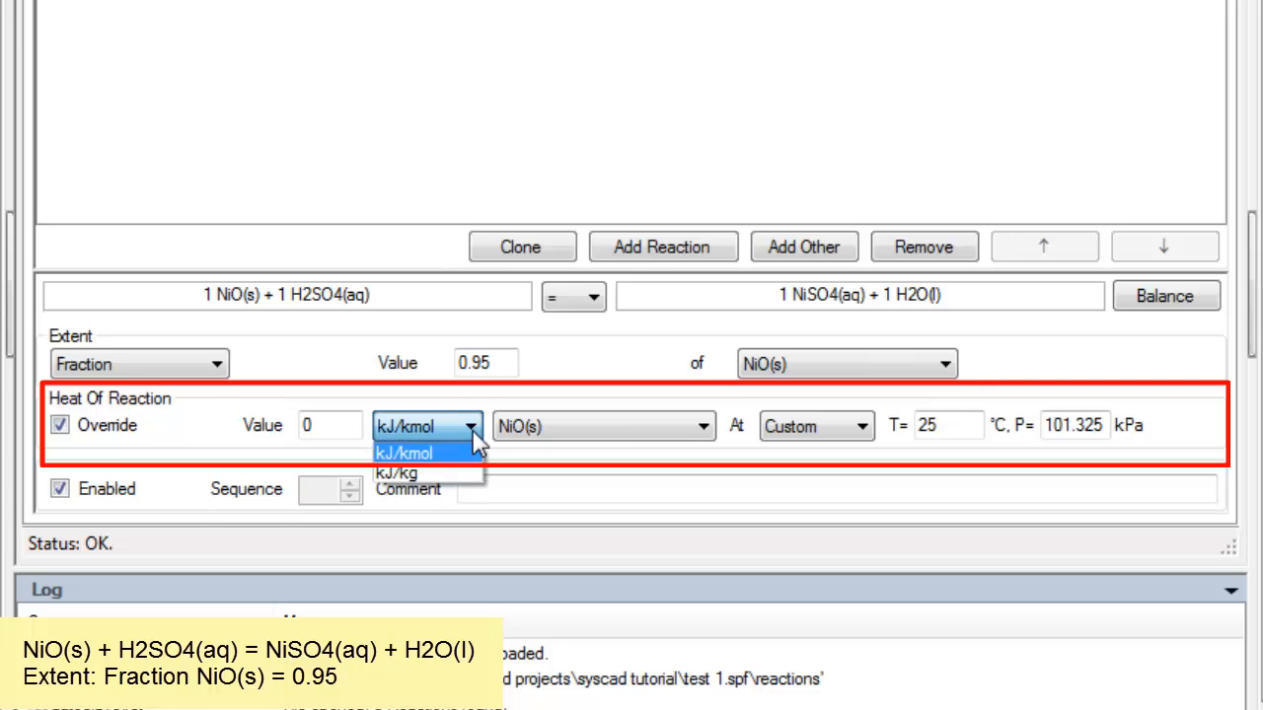
left_click(471, 429)
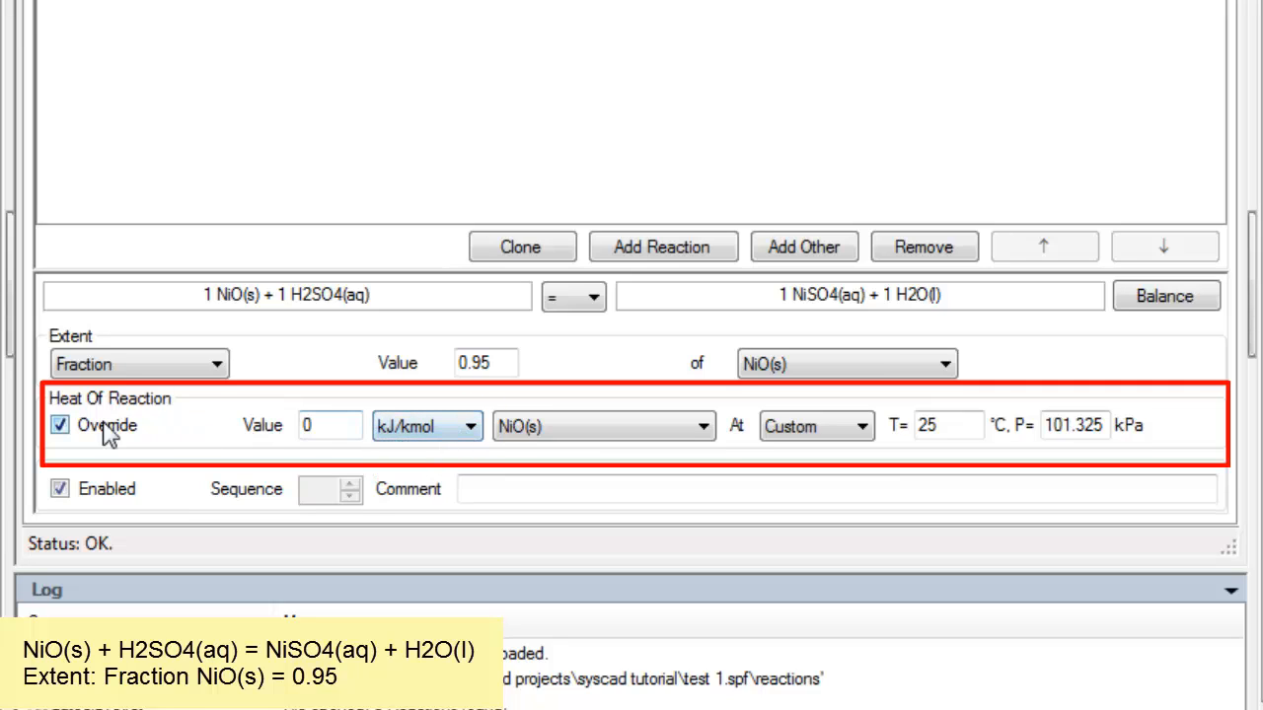
left_click(61, 426)
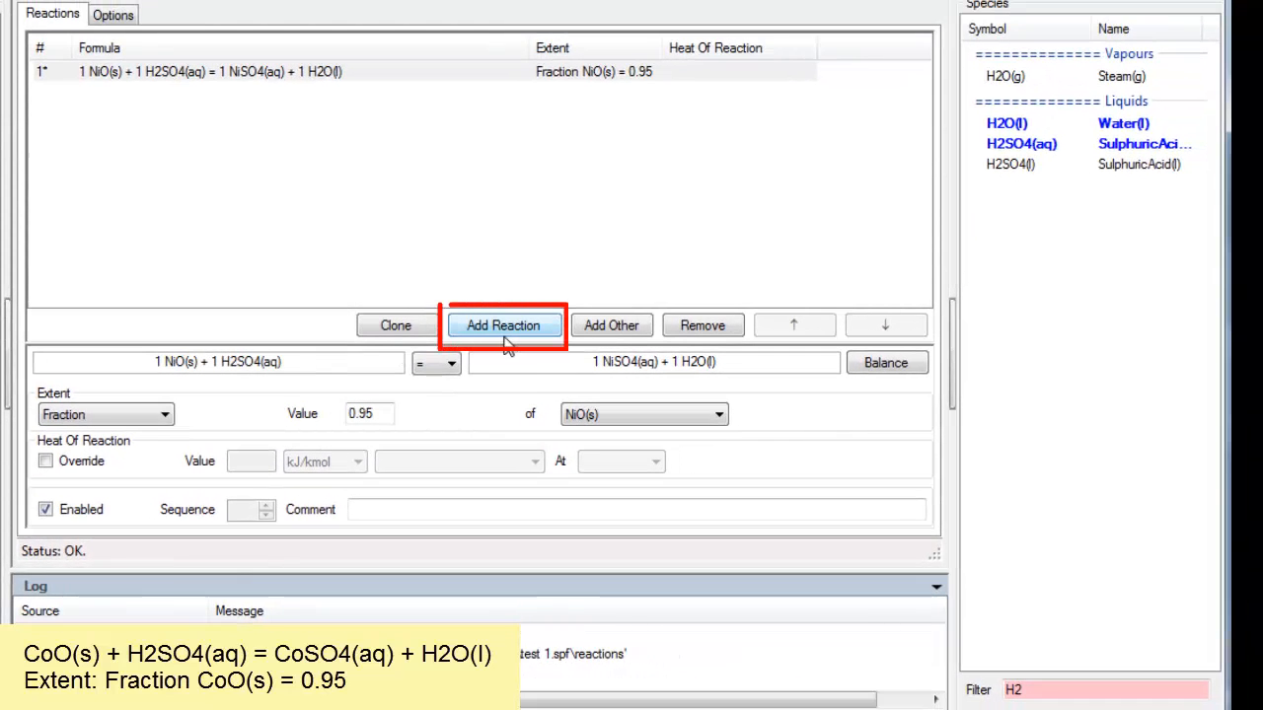
Add a second reaction with CoO(s) as the reactant and CoSO4(aq) as the product, filtering the species by "Co".
left_click(541, 328)
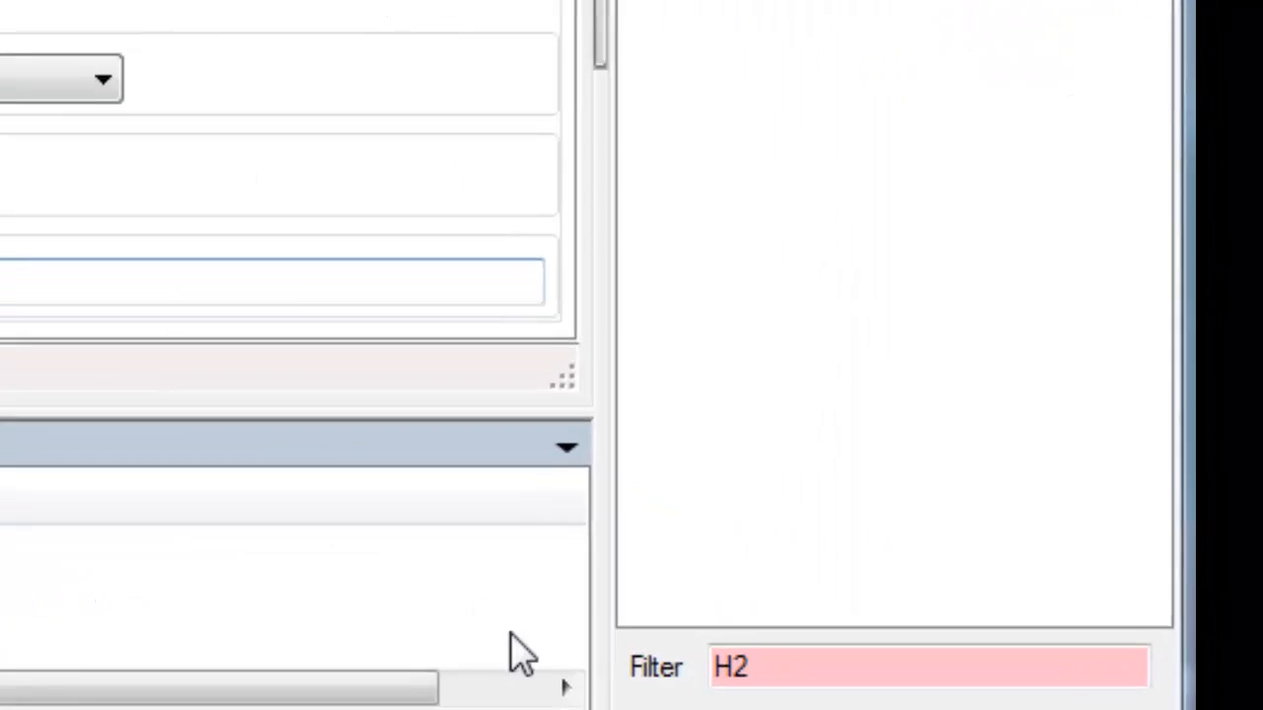
left_click_drag(764, 663, 721, 687)
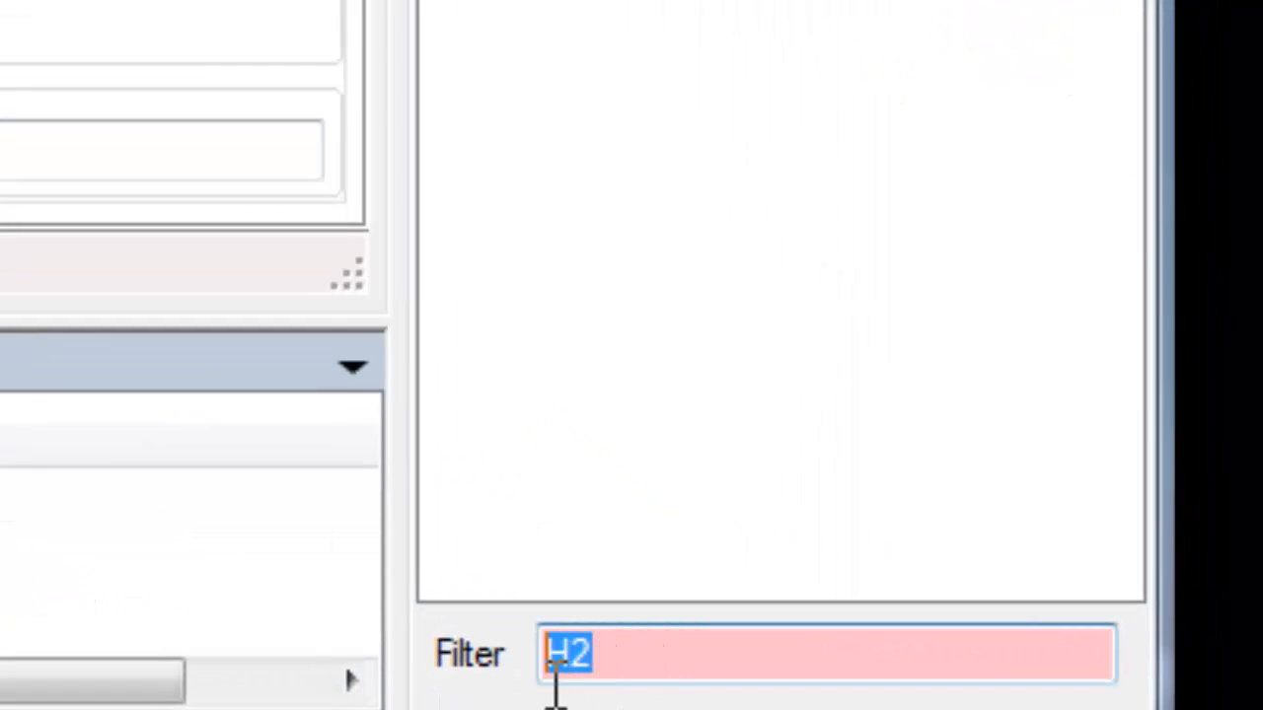
type("C")
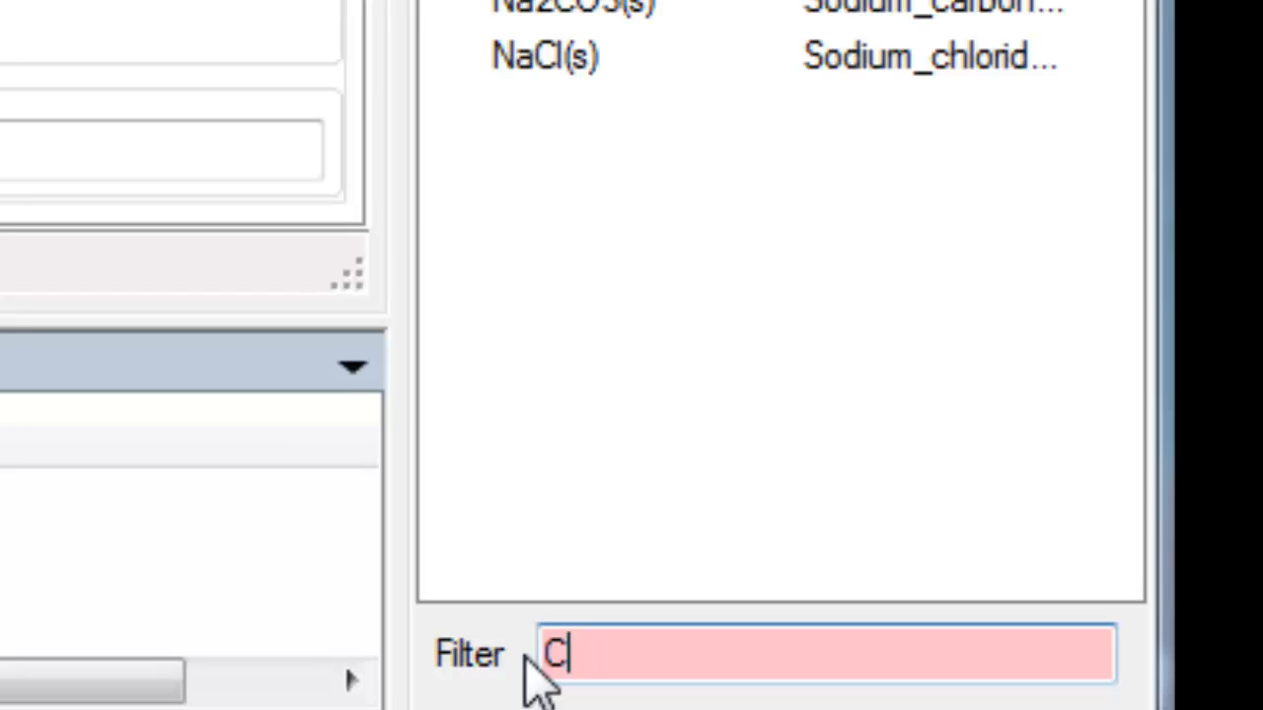
type("o")
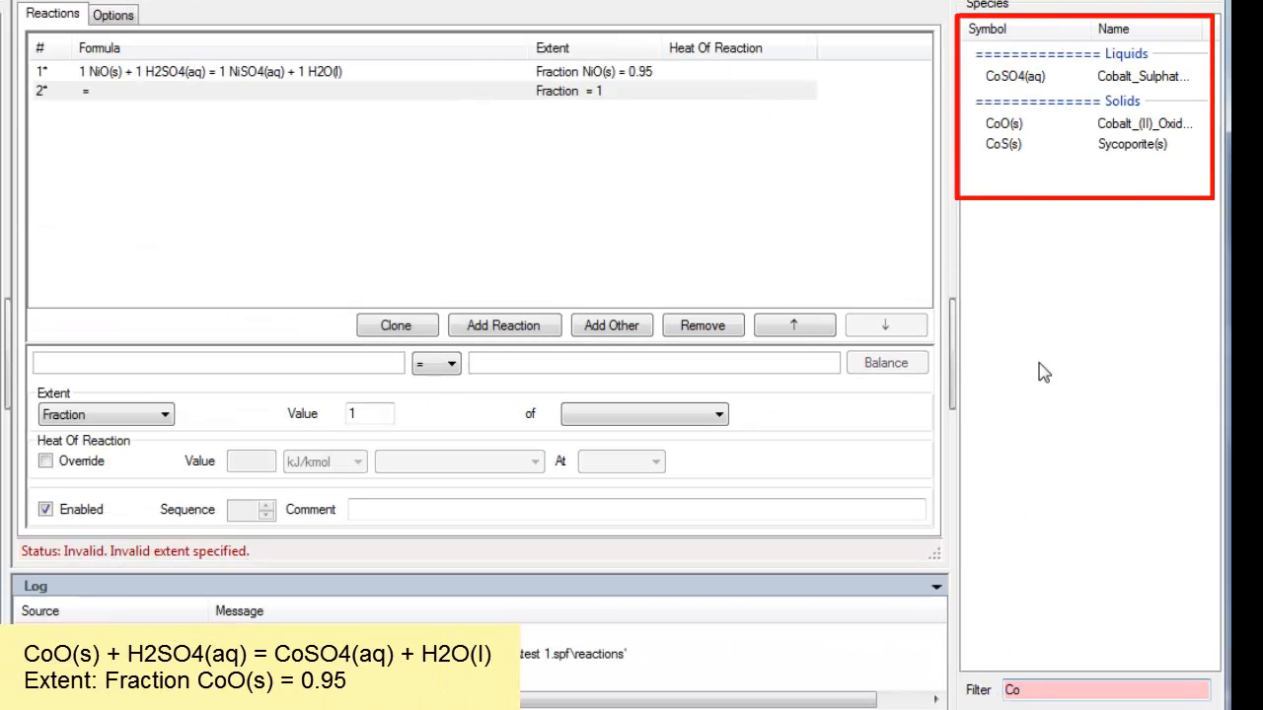
left_click(1021, 125)
mouse_move(1018, 127)
left_mouse_down()
mouse_move(1011, 146)
mouse_move(542, 232)
mouse_move(349, 324)
mouse_move(310, 366)
left_mouse_up()
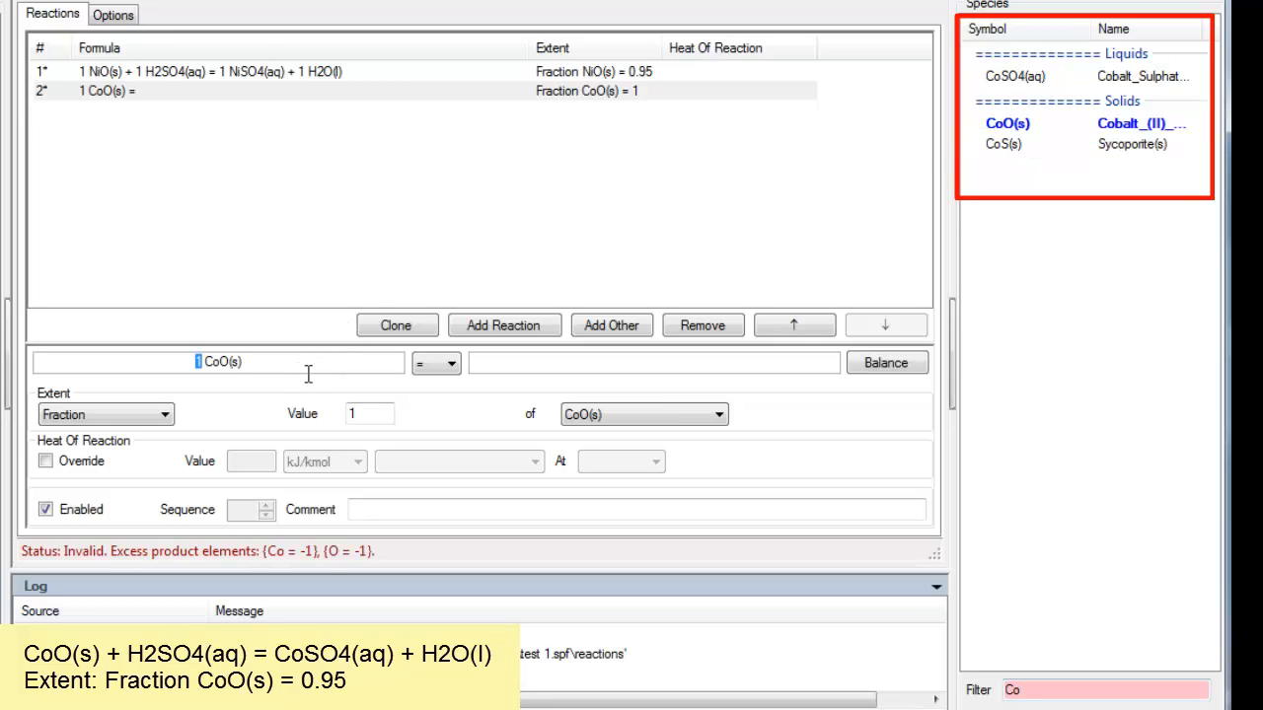
left_click_drag(1008, 78, 773, 382)
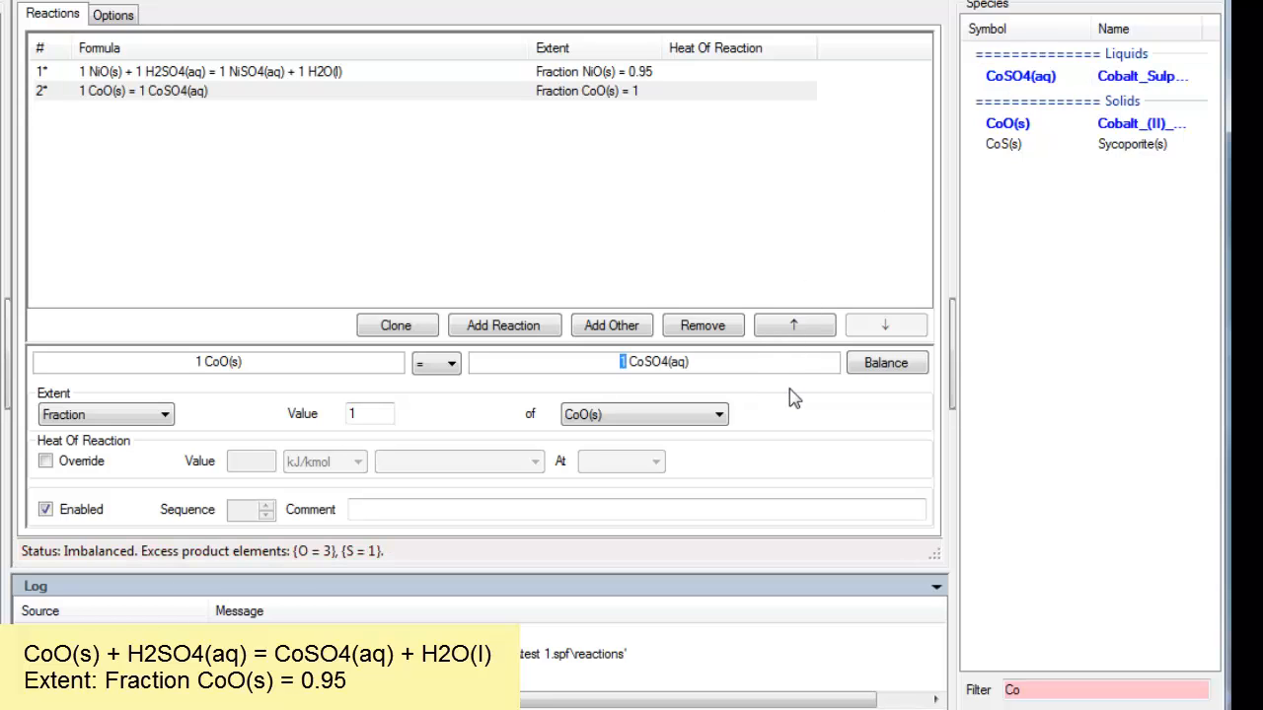
Filter the species by "H2", then add H2SO4(aq) to the reactants and H2O(l) to the products of the cobalt reaction.
double_click(1012, 690)
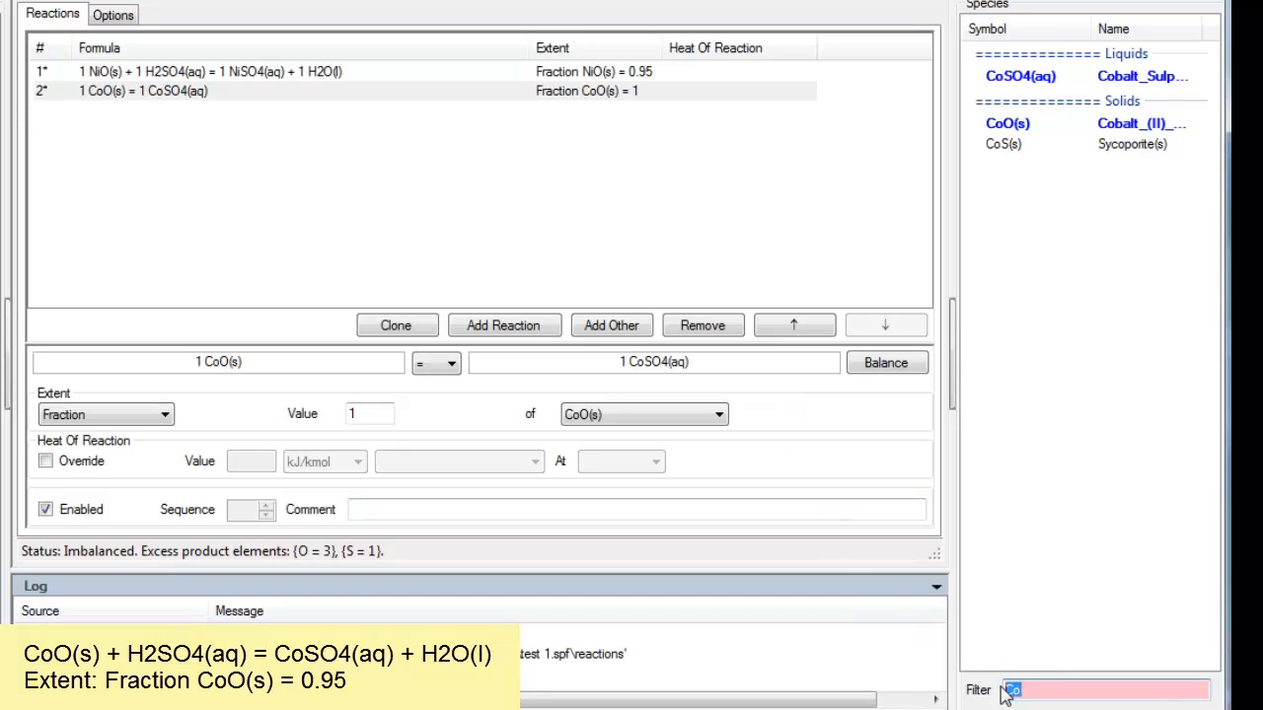
type("H2")
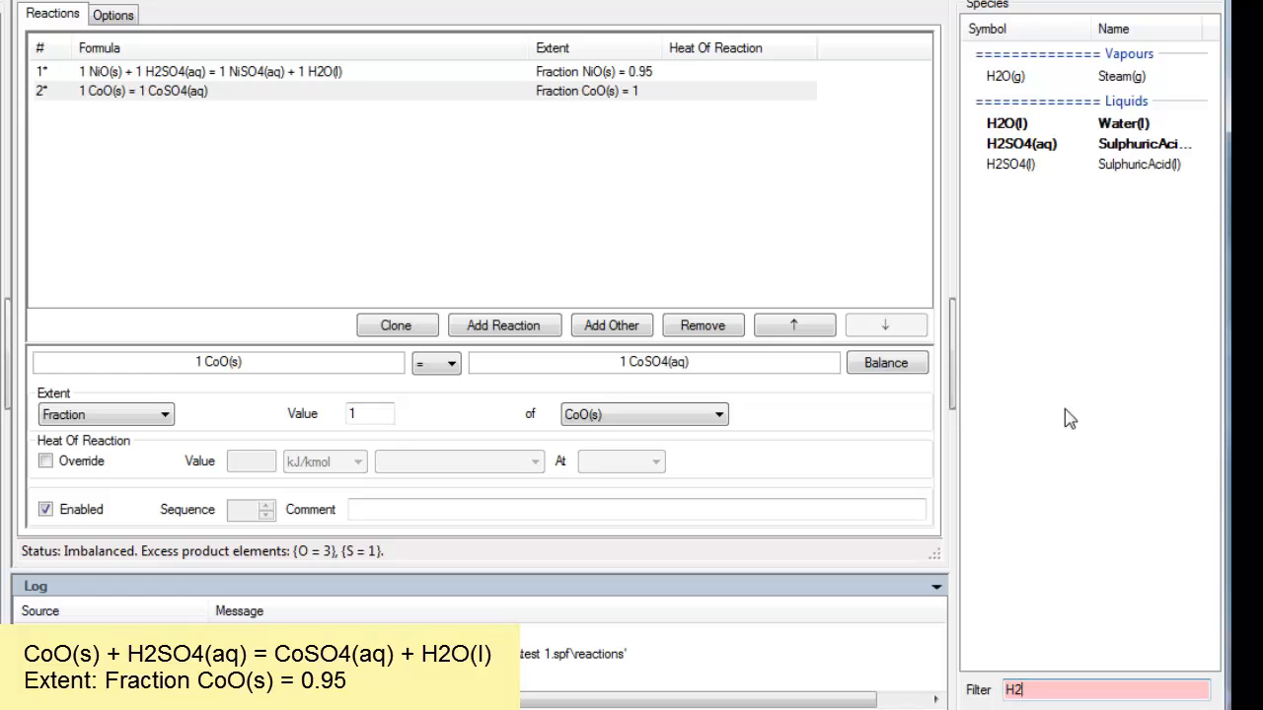
left_click(1008, 146)
left_click_drag(1008, 146, 338, 362)
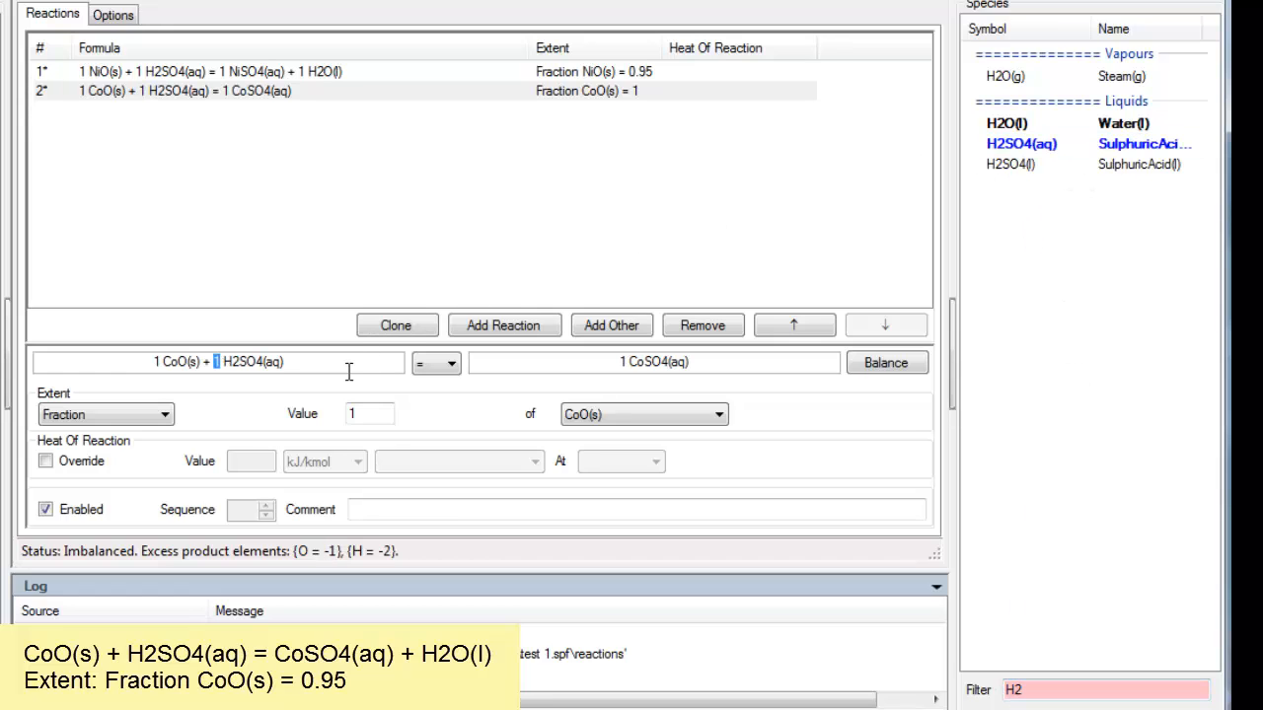
left_click(1006, 123)
left_click_drag(1009, 126, 781, 376)
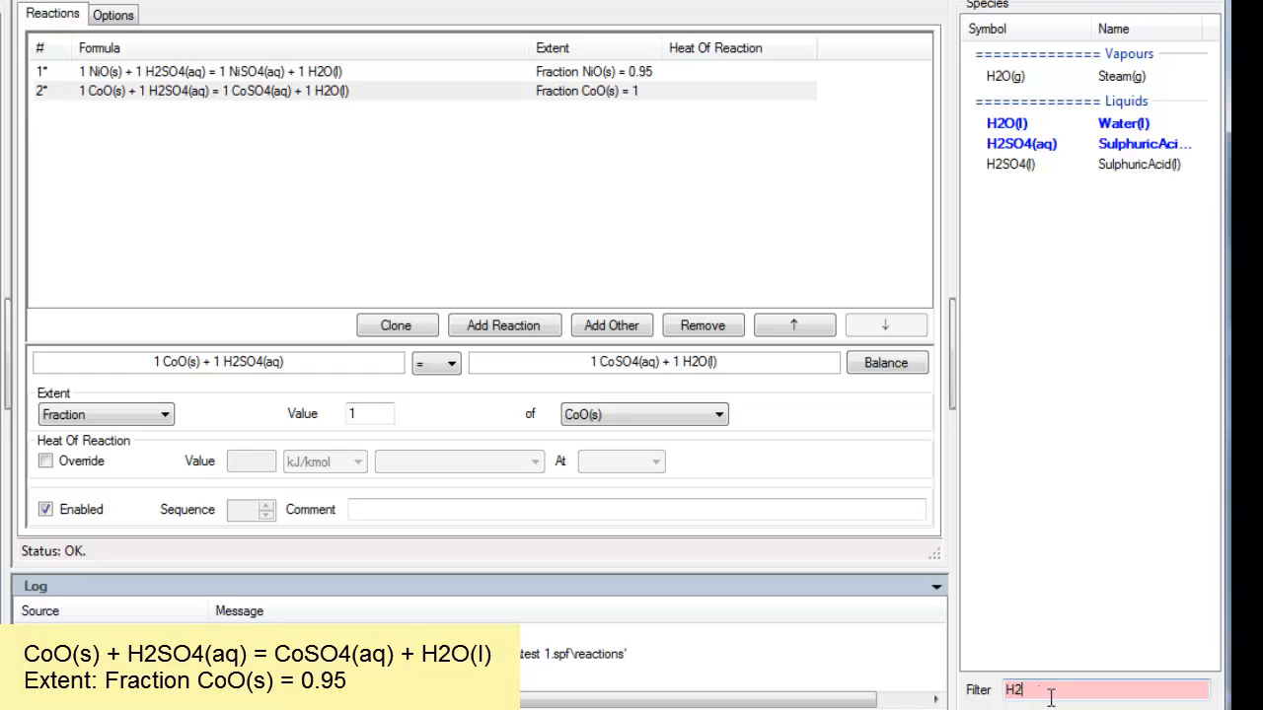
Add a third reaction with MgO(s) as the reactant and MgSO4(aq) as the product, filtering the species by "Mg".
left_click_drag(1023, 691, 1006, 696)
key("BackSpace")
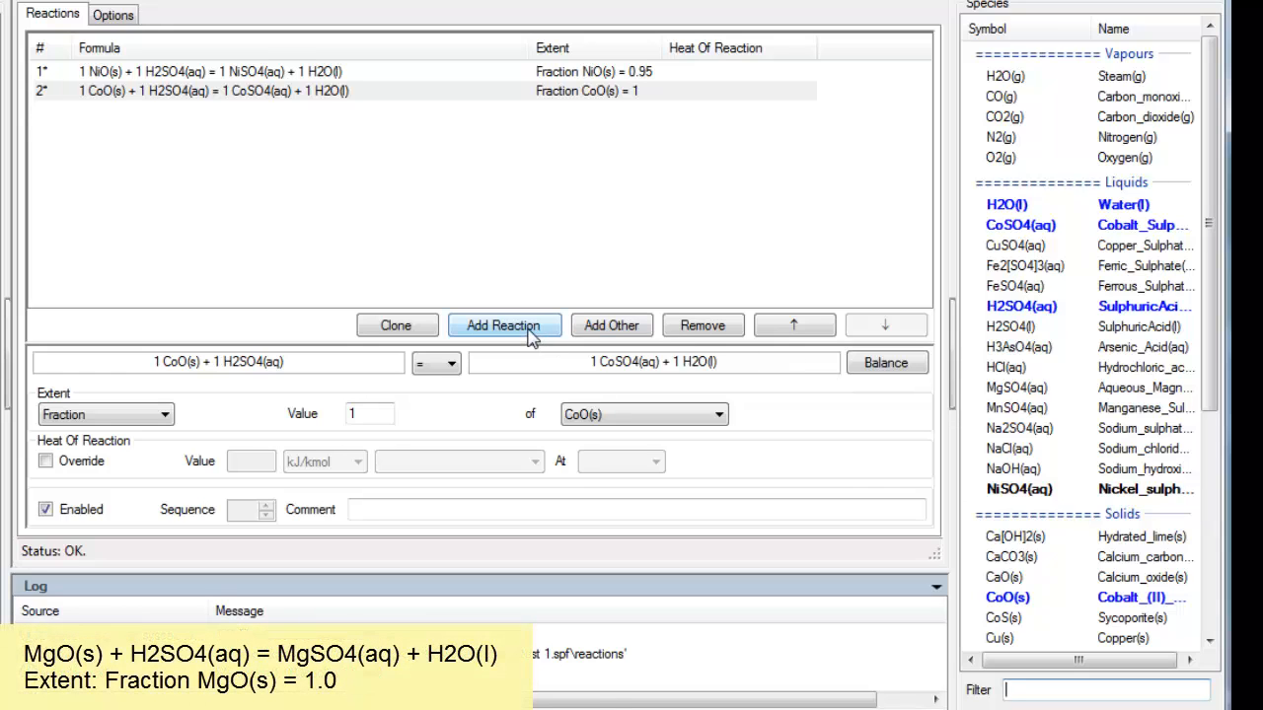
left_click(503, 326)
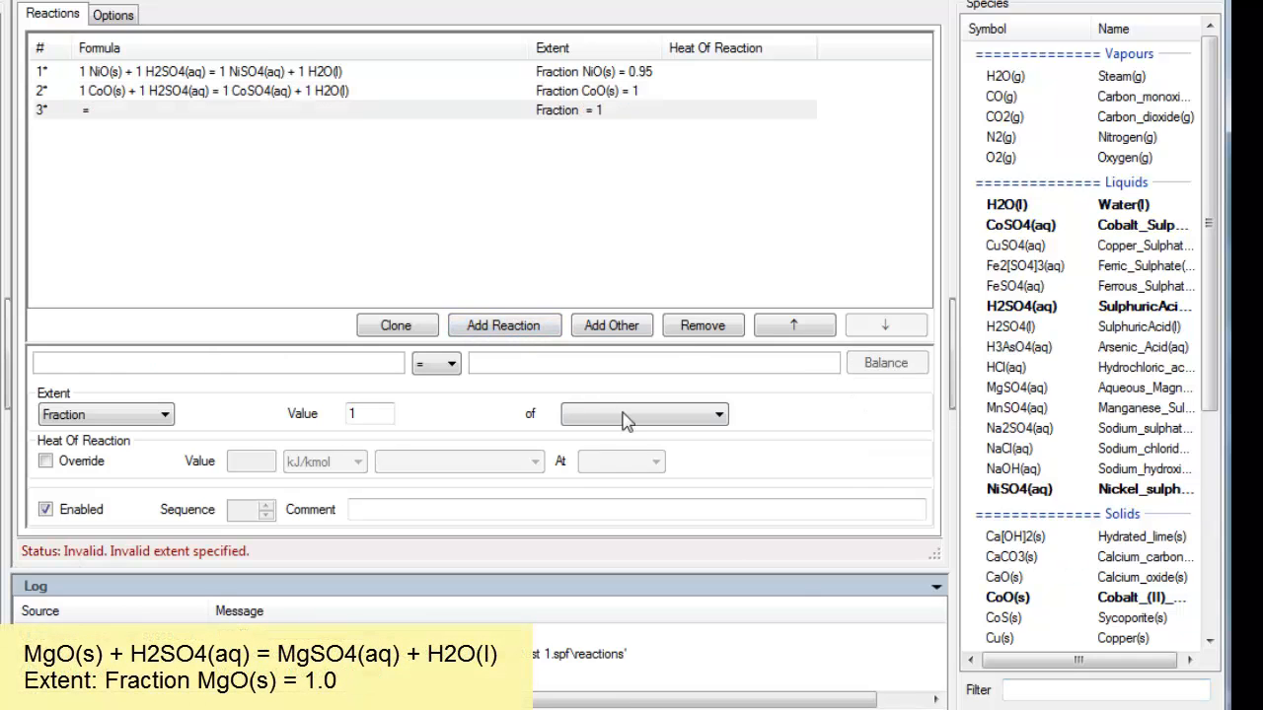
left_click(1029, 692)
type("M")
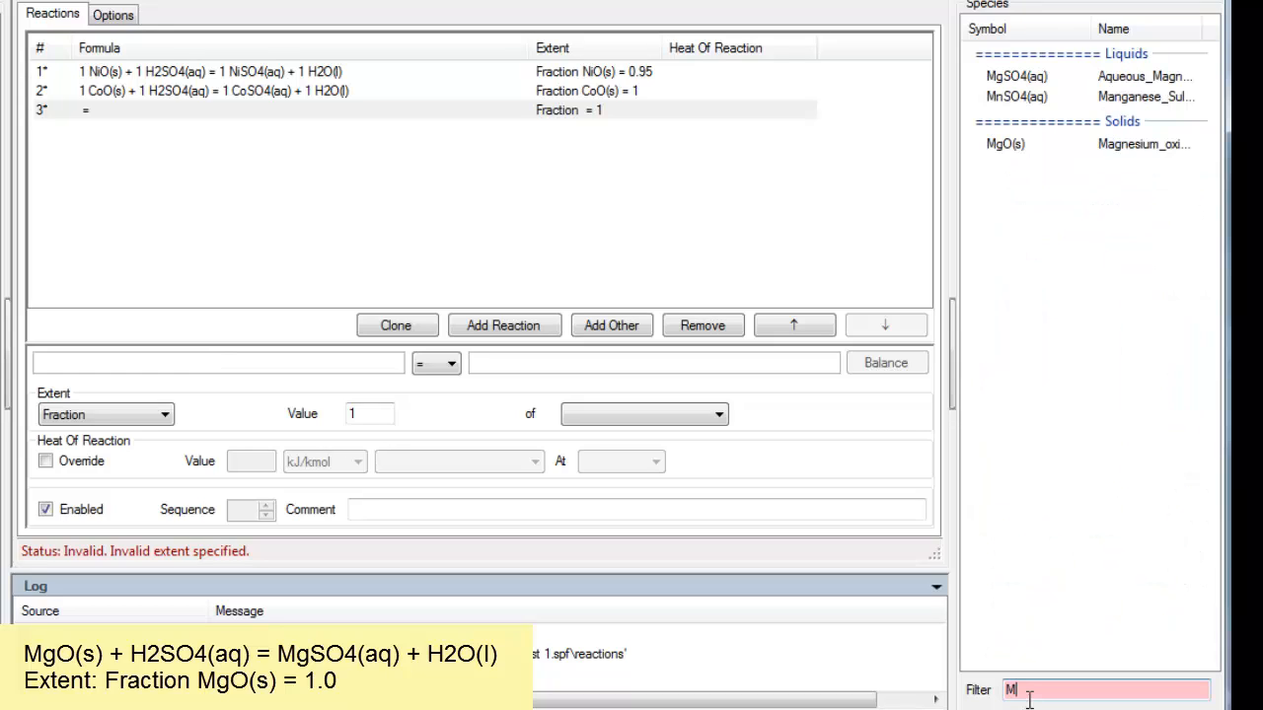
type("g")
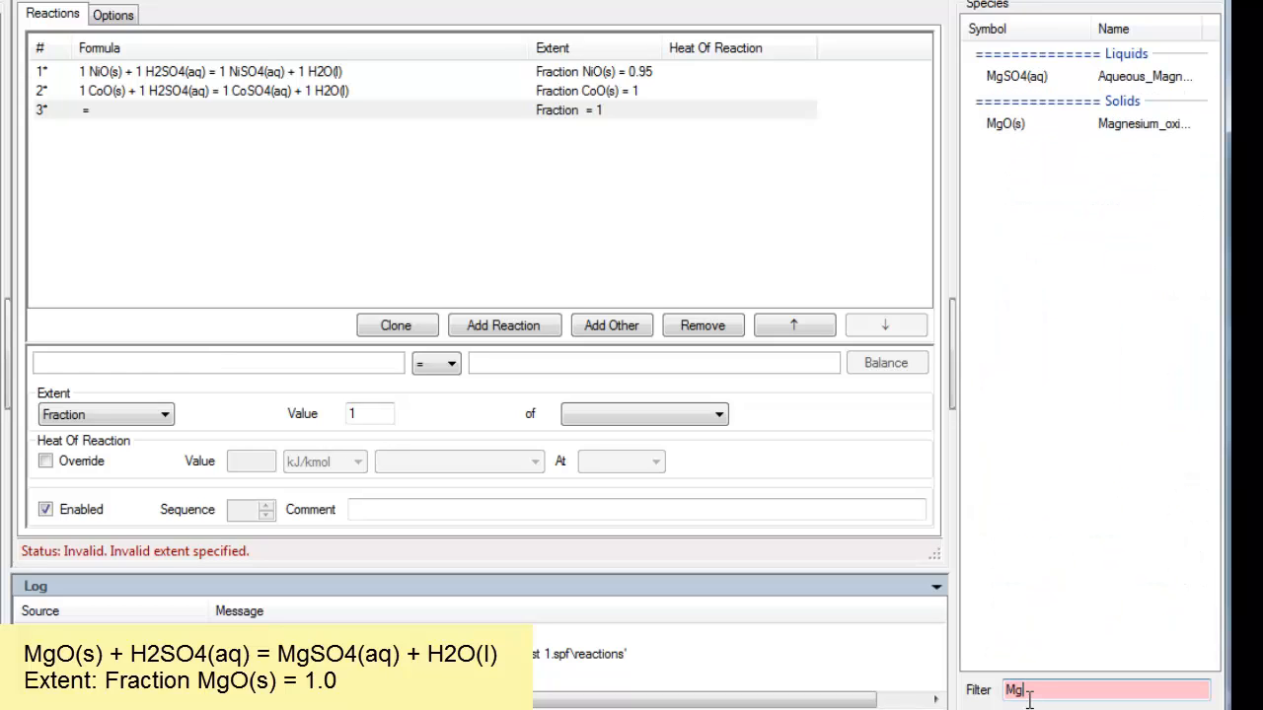
left_click(1018, 127)
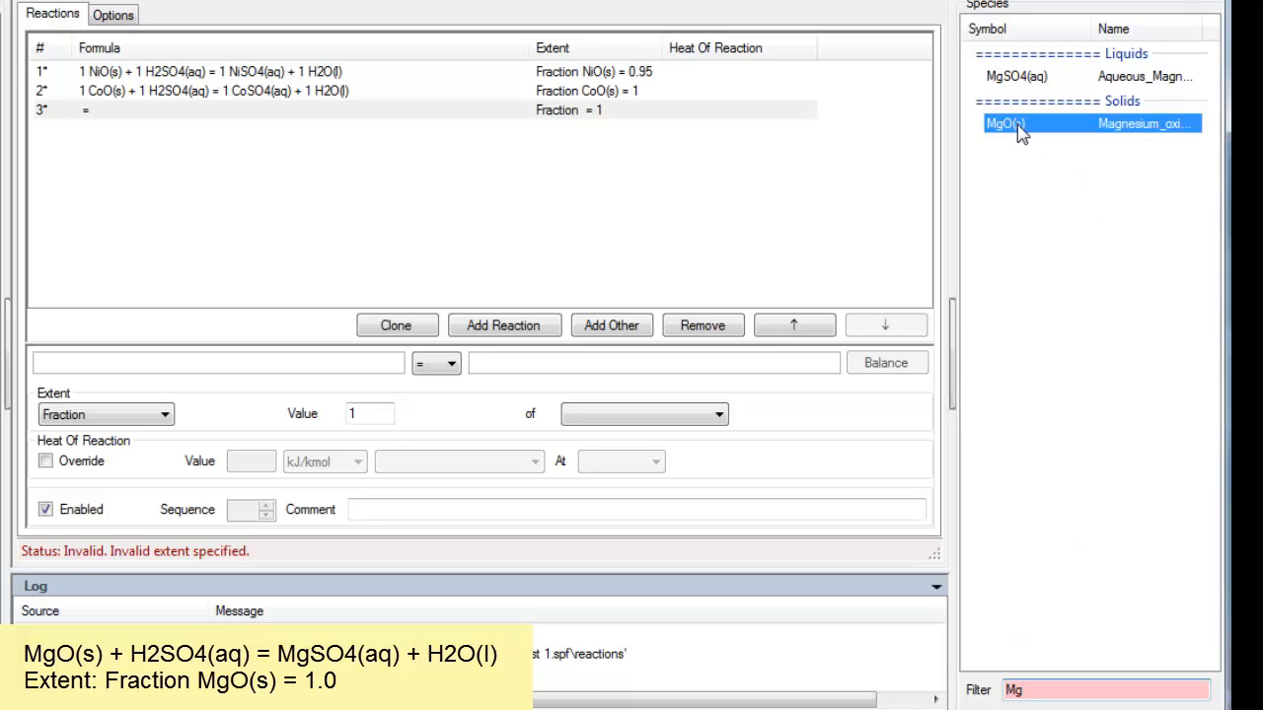
left_click_drag(1021, 135, 279, 373)
left_click_drag(1006, 77, 706, 369)
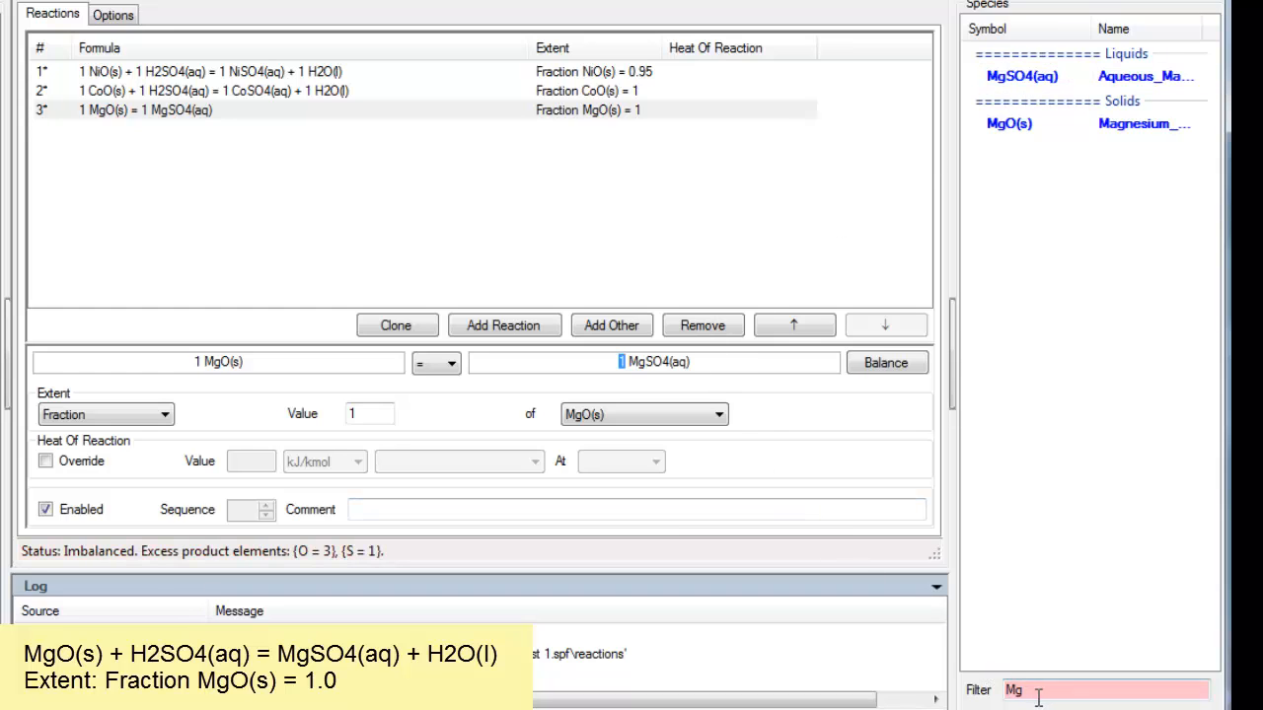
Filter the species by "H2", then add H2SO4(aq) to the reactants and H2O(l) to the products of the magnesium reaction.
left_click_drag(1038, 691, 991, 695)
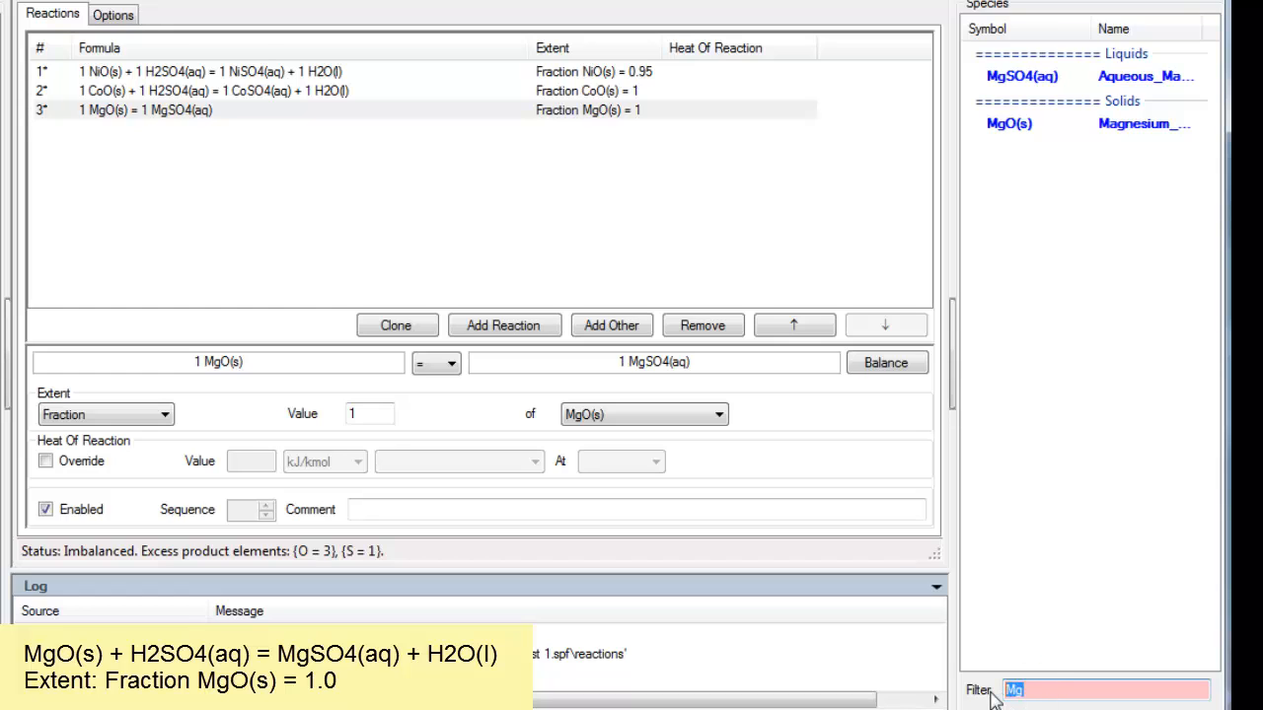
type("H2")
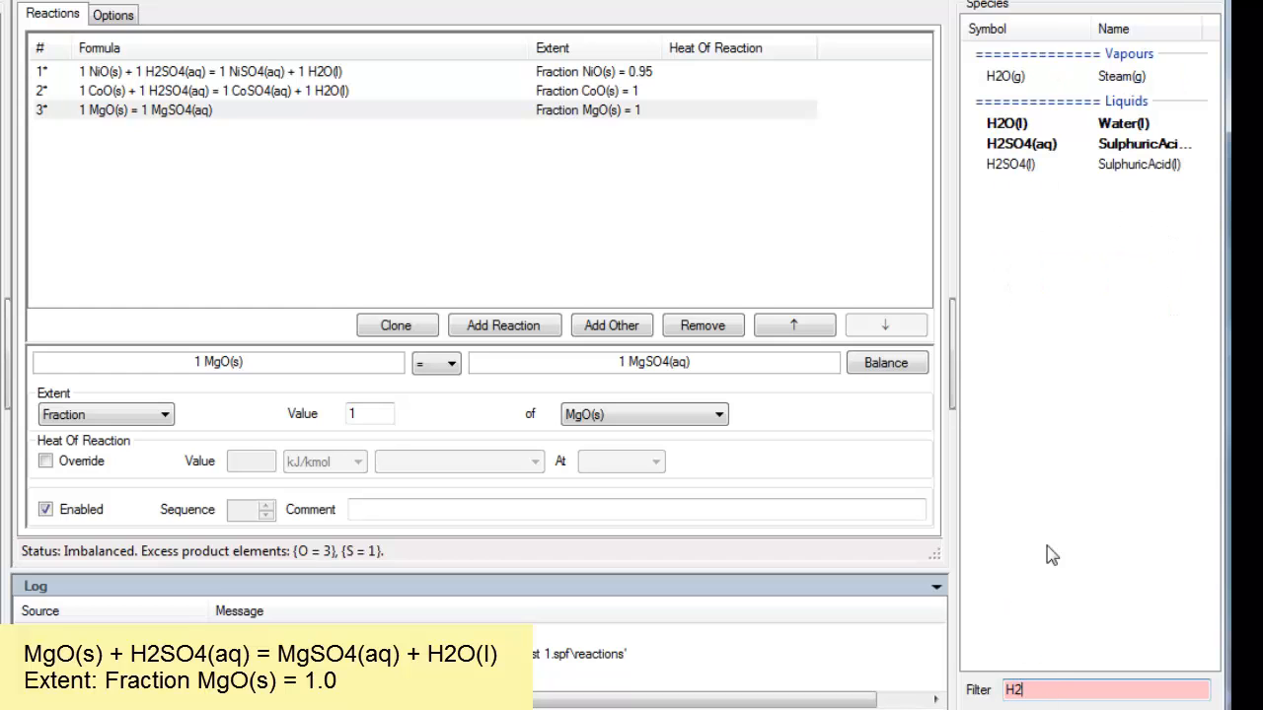
left_click(1016, 146)
left_click_drag(1016, 146, 367, 374)
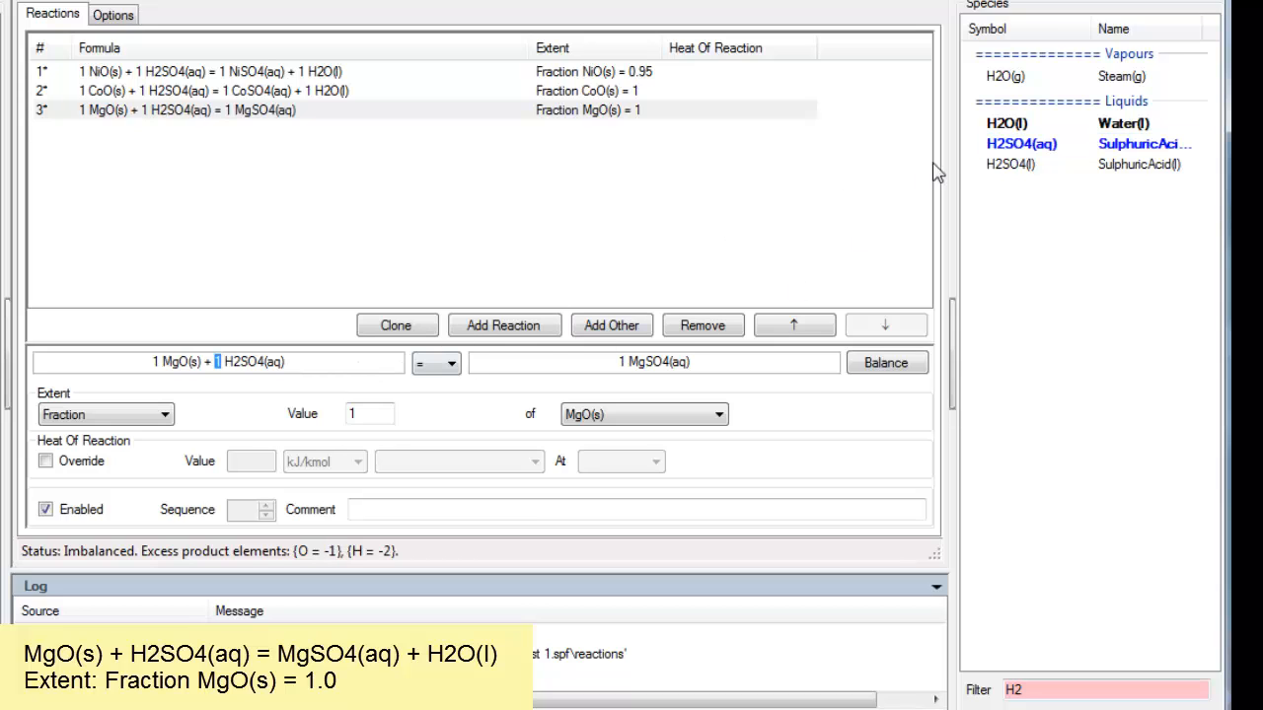
left_click(1008, 126)
left_click_drag(1021, 126, 794, 365)
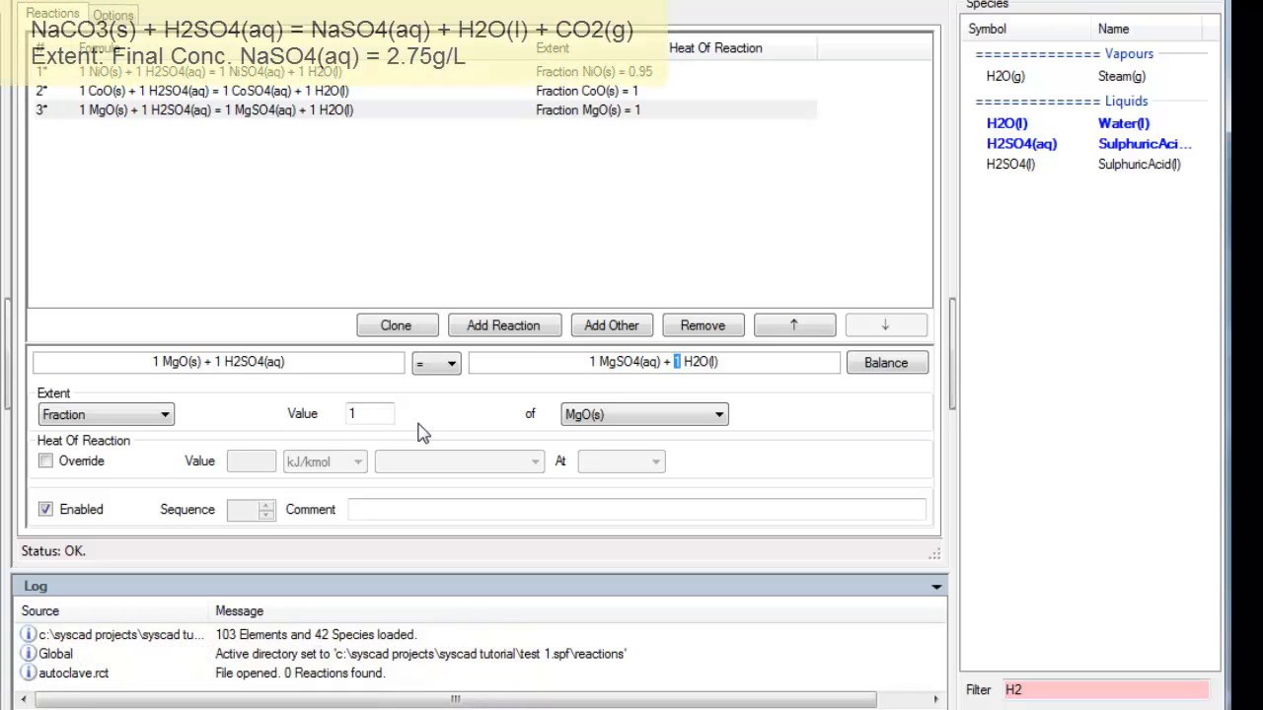
Add a fourth reaction with Na2CO3(s) as the reactant and Na2SO4(aq) as the product, filtering the species by "Na".
left_click(555, 335)
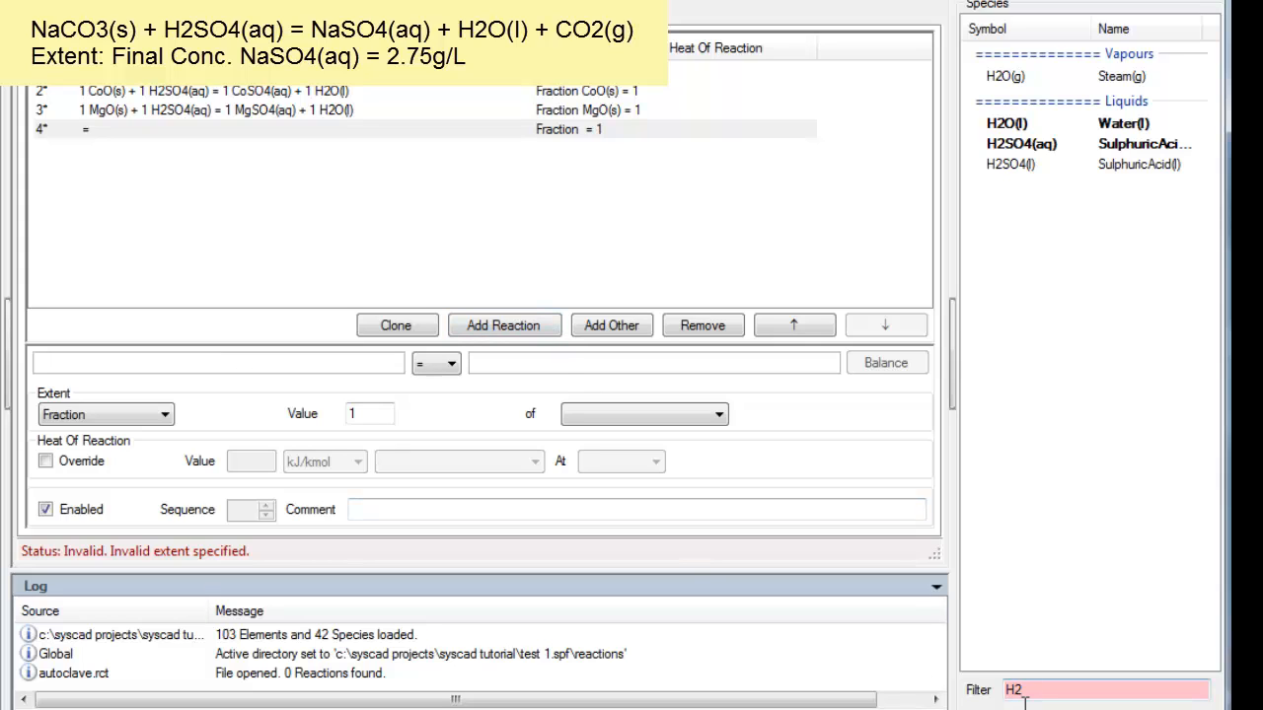
left_click_drag(1038, 698, 999, 696)
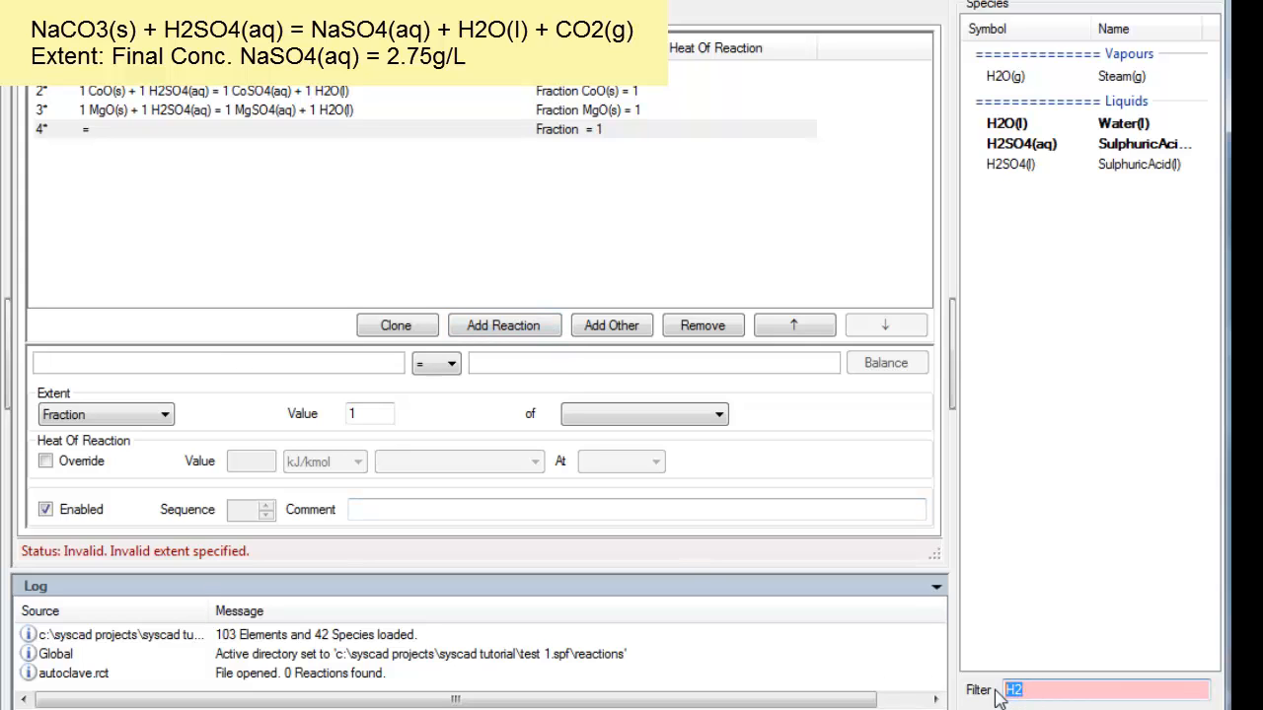
type("Na")
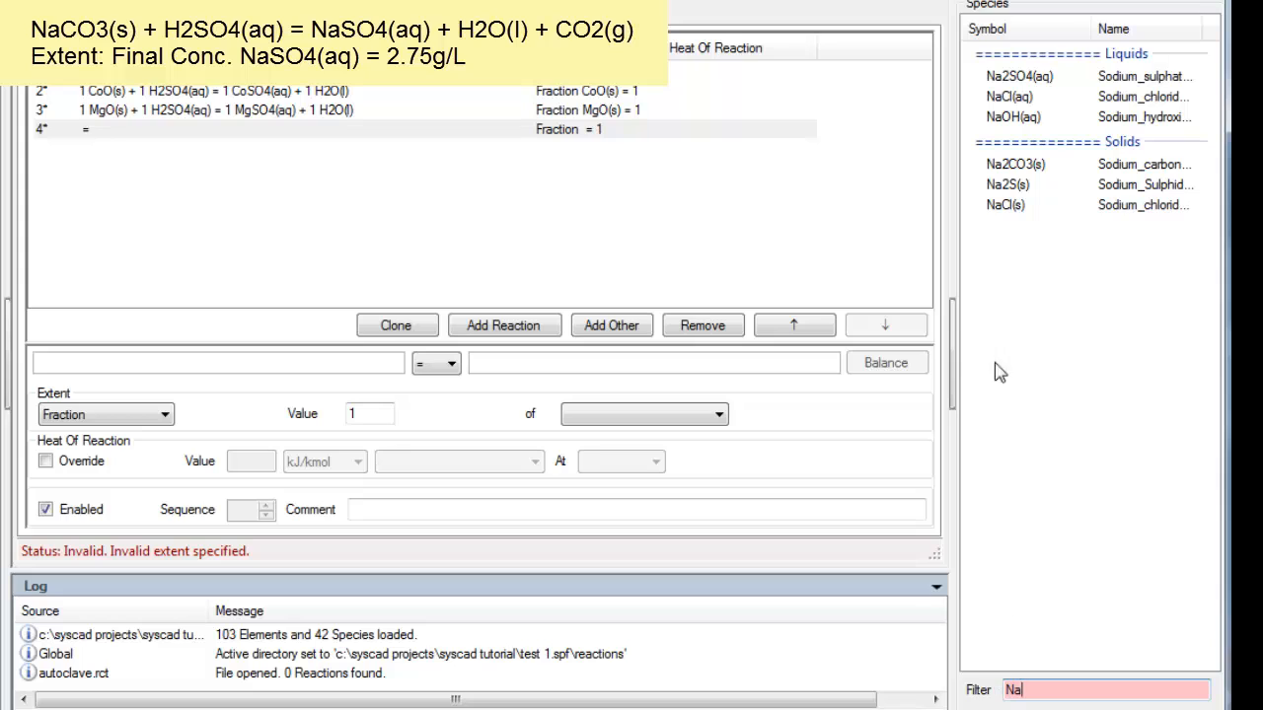
left_click(1025, 165)
left_click_drag(1025, 166, 254, 365)
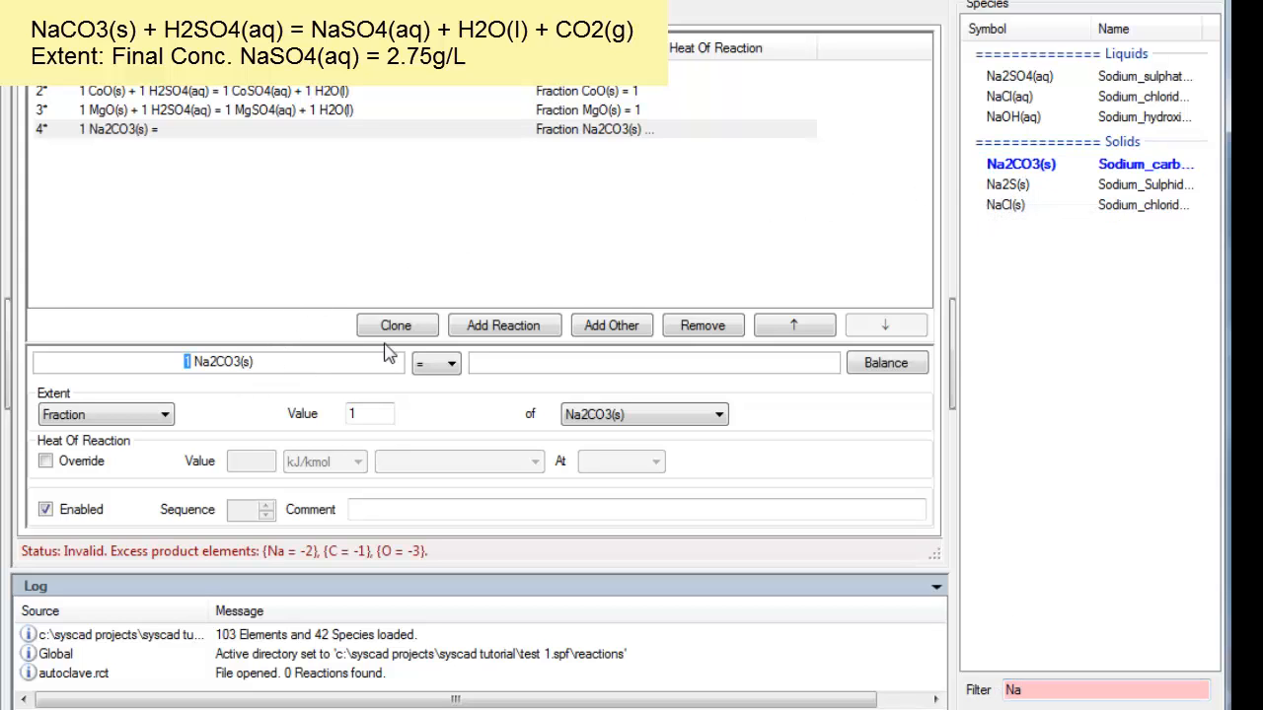
left_click(1016, 78)
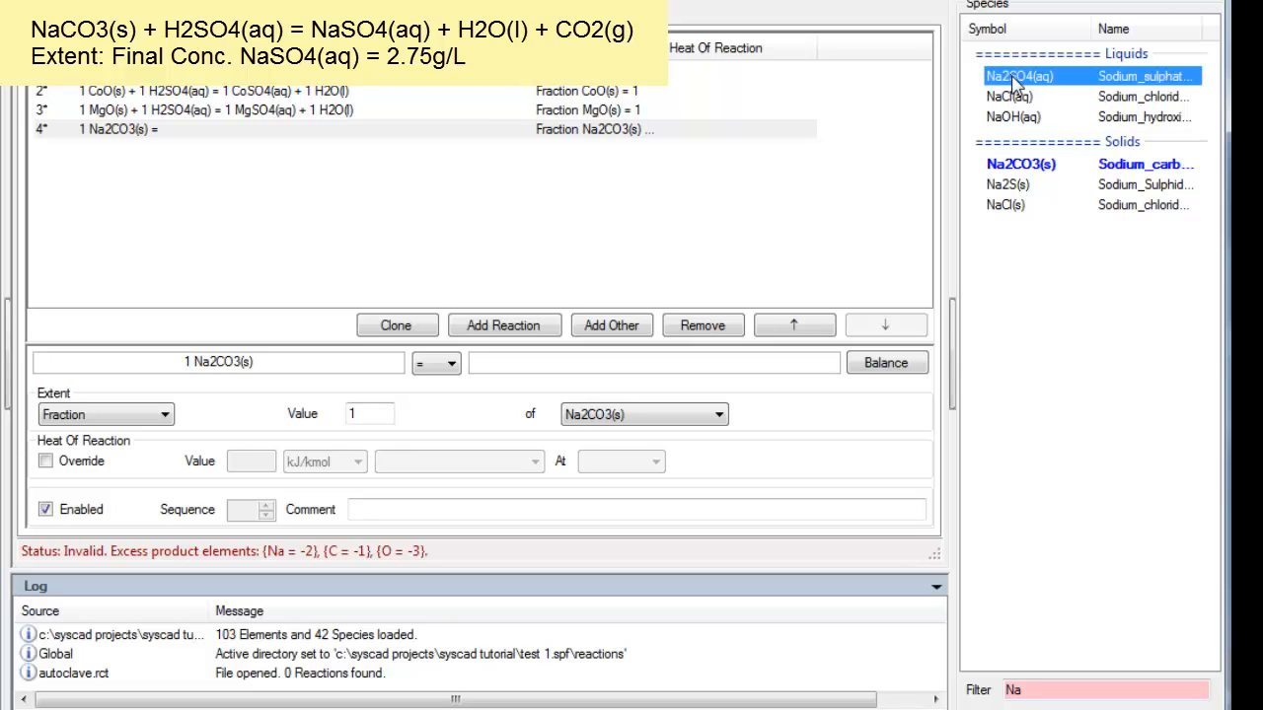
left_click_drag(1021, 81, 727, 369)
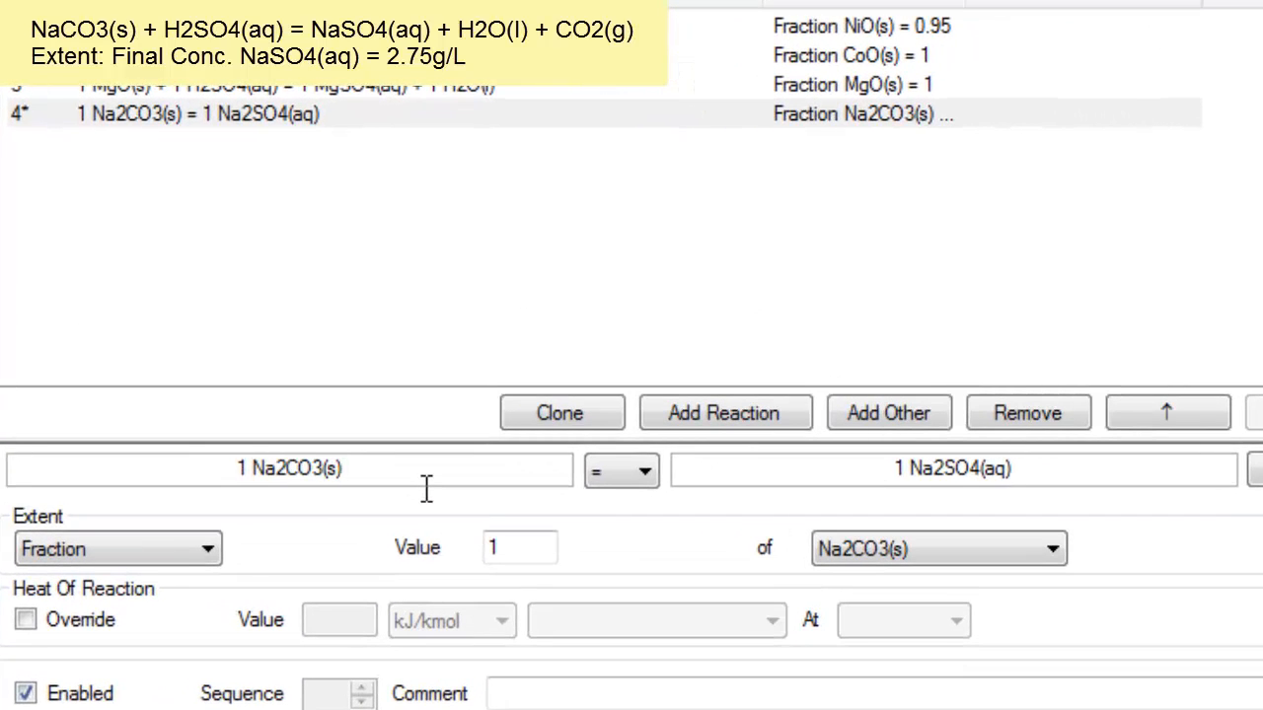
Append H2SO4(aq) to the reactants of the sodium reaction directly in its formula, using the suggested species.
type("+")
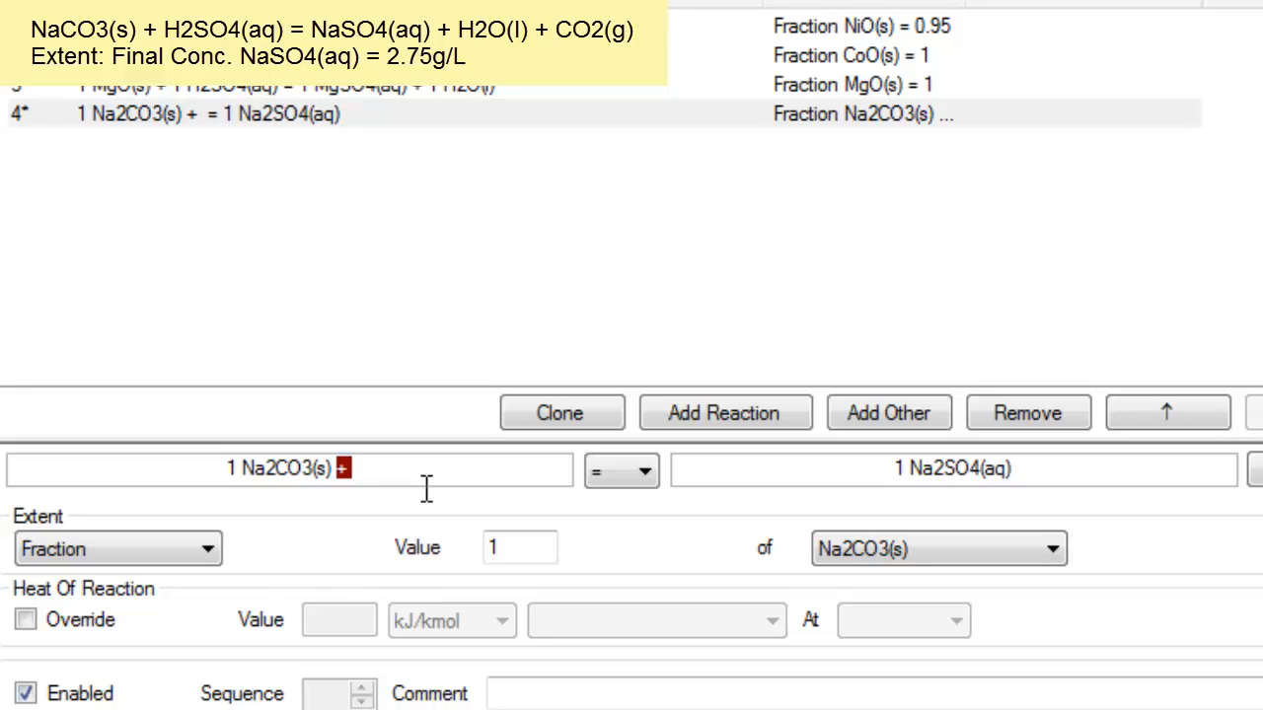
type(" H")
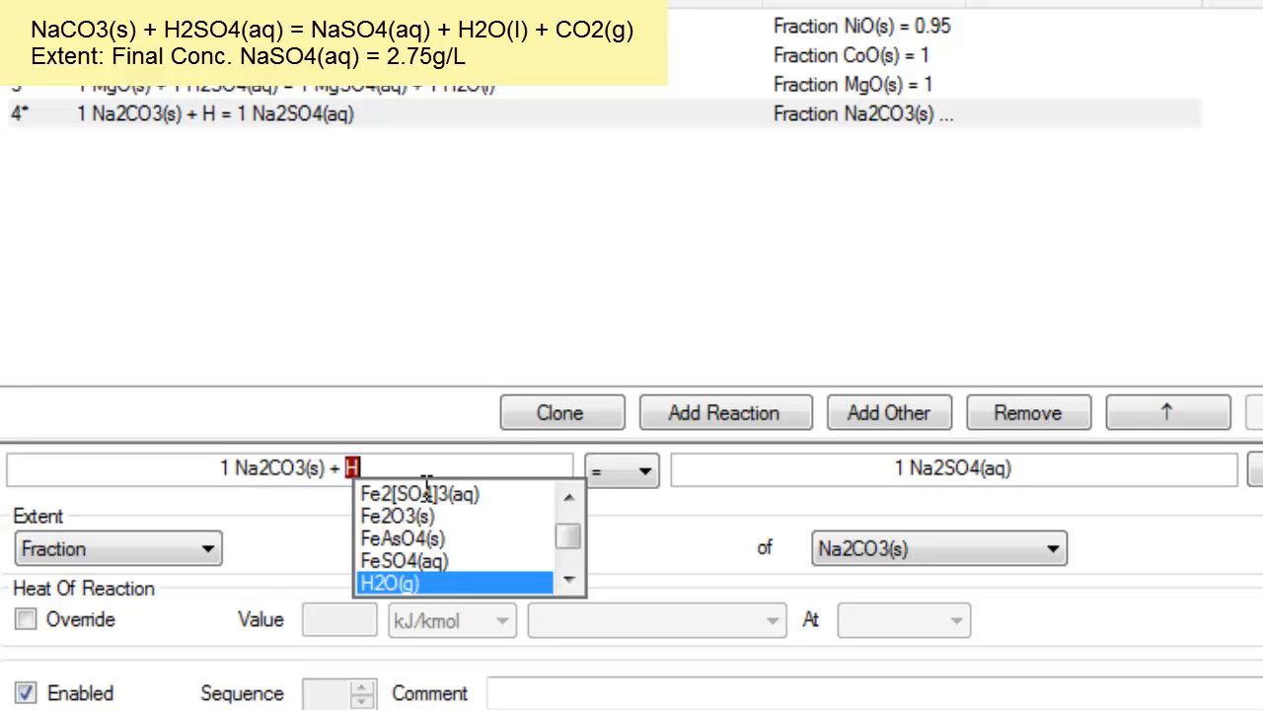
type("2")
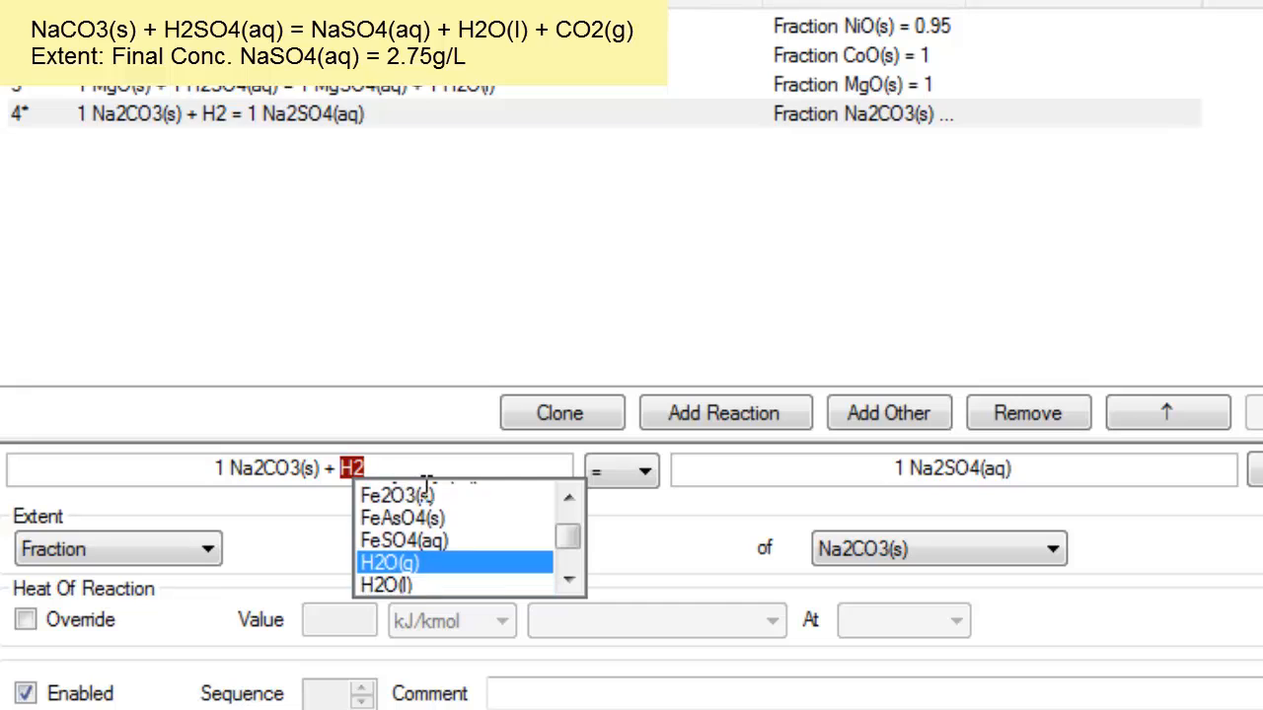
type("S")
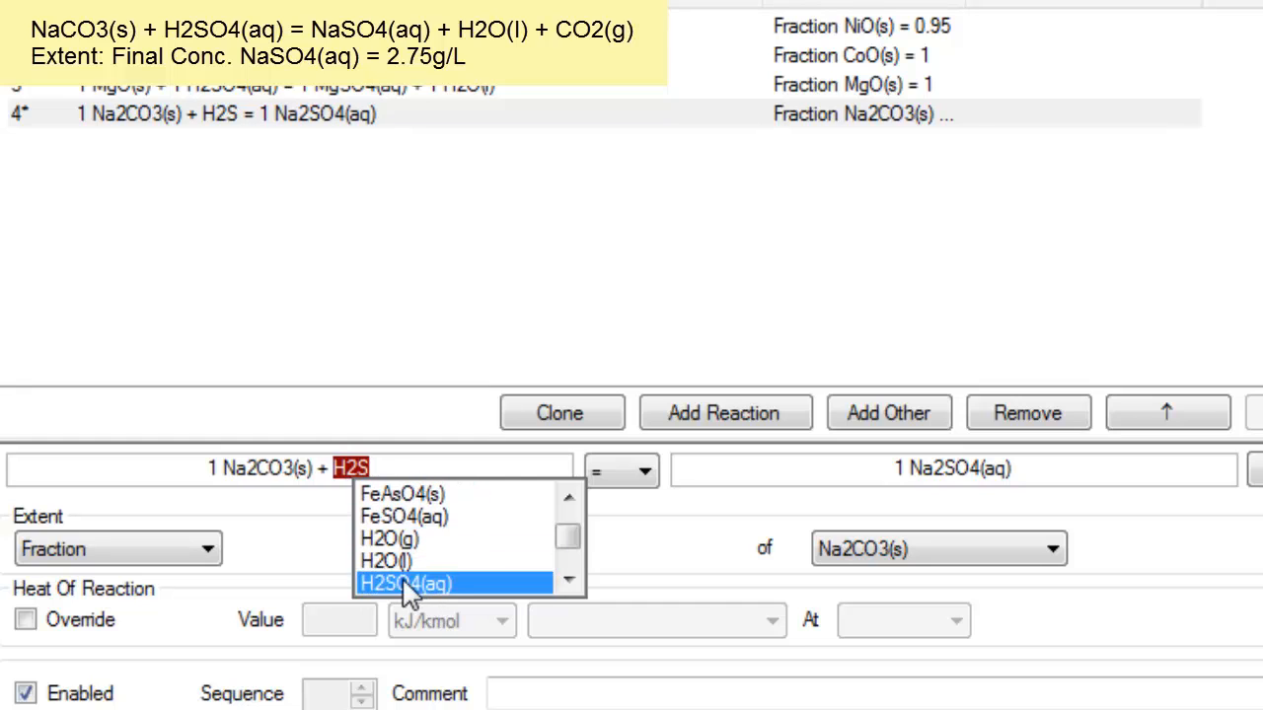
left_click(434, 585)
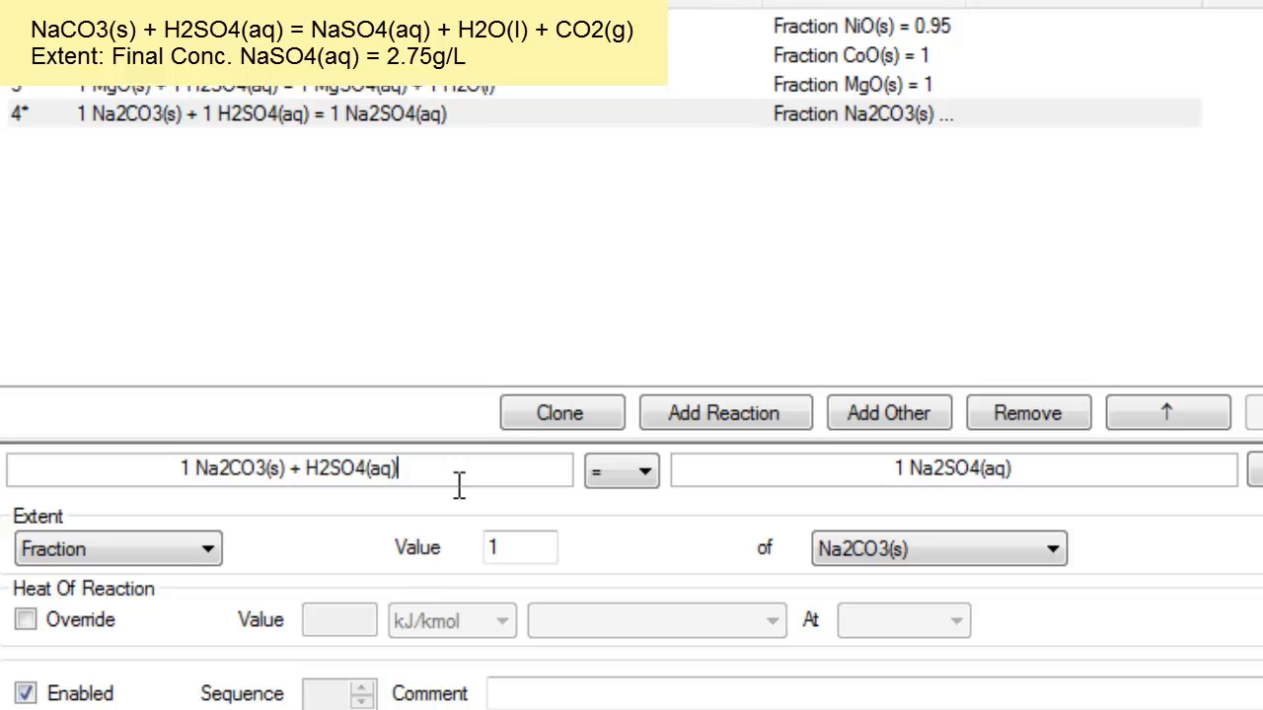
Append H2O(l) and CO2(g) to the products of the sodium reaction directly in its formula, using the suggested species.
left_click(1054, 483)
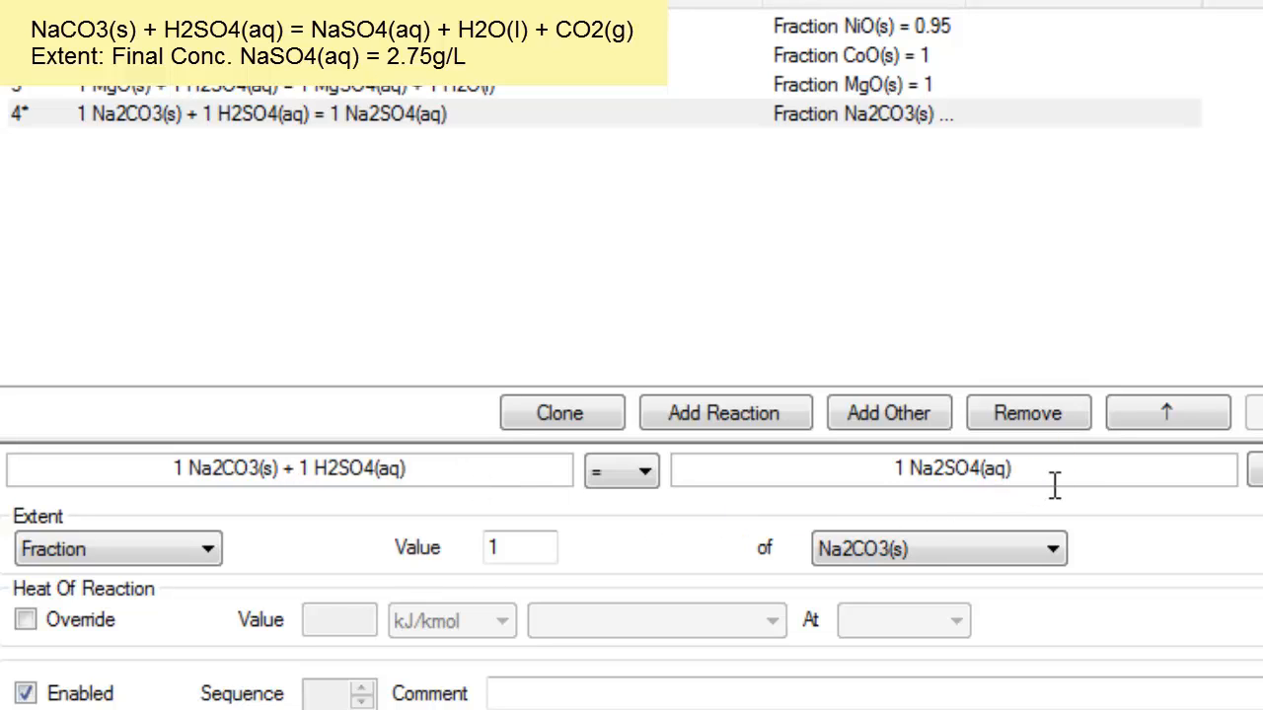
type("+")
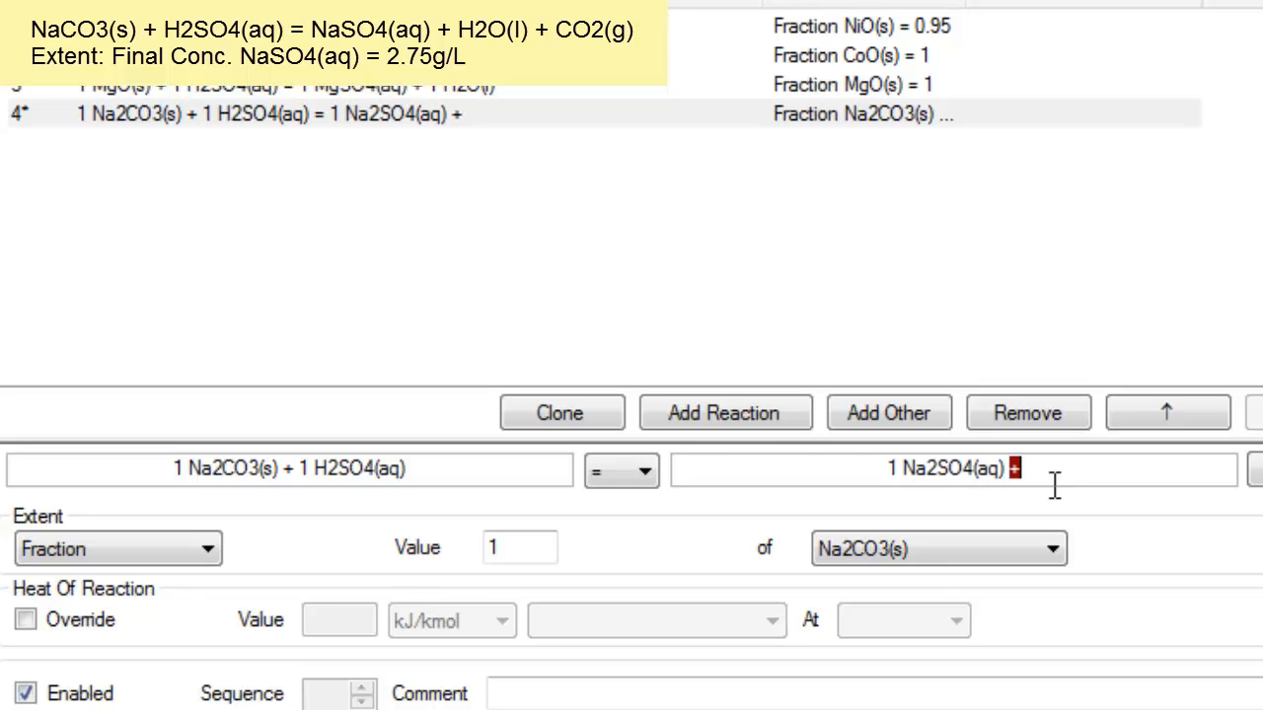
type(" H2")
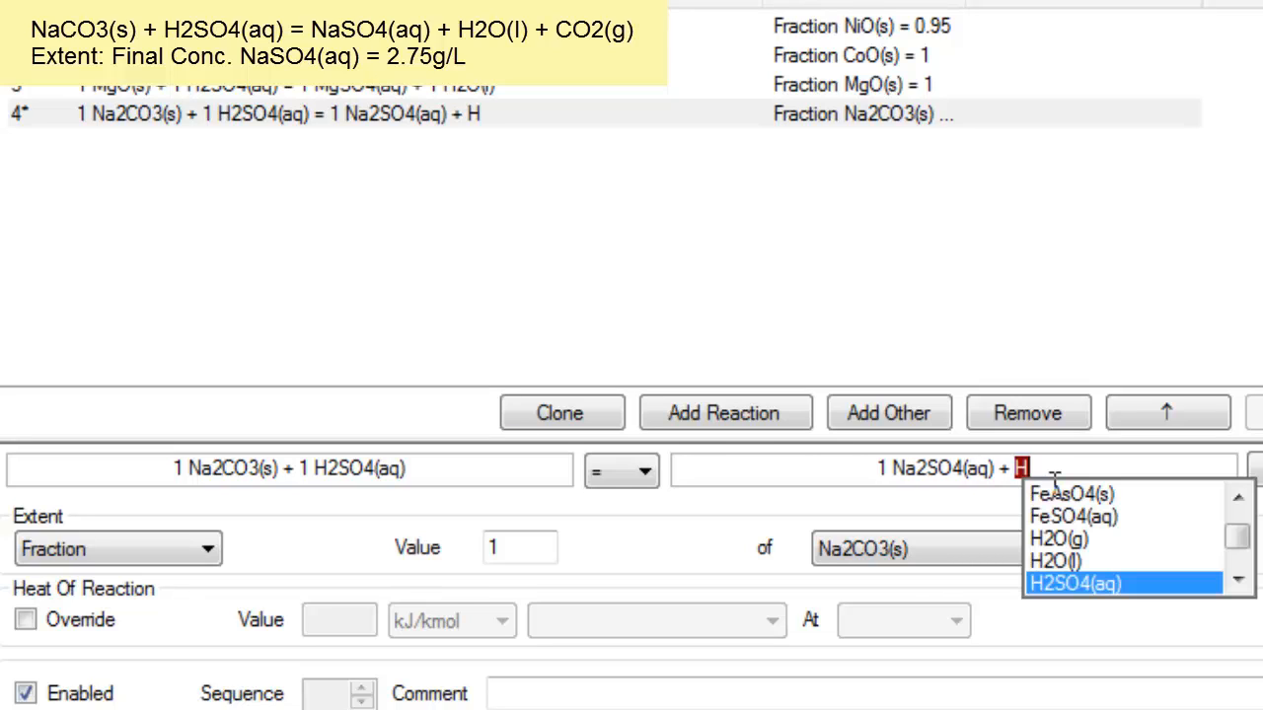
type("O")
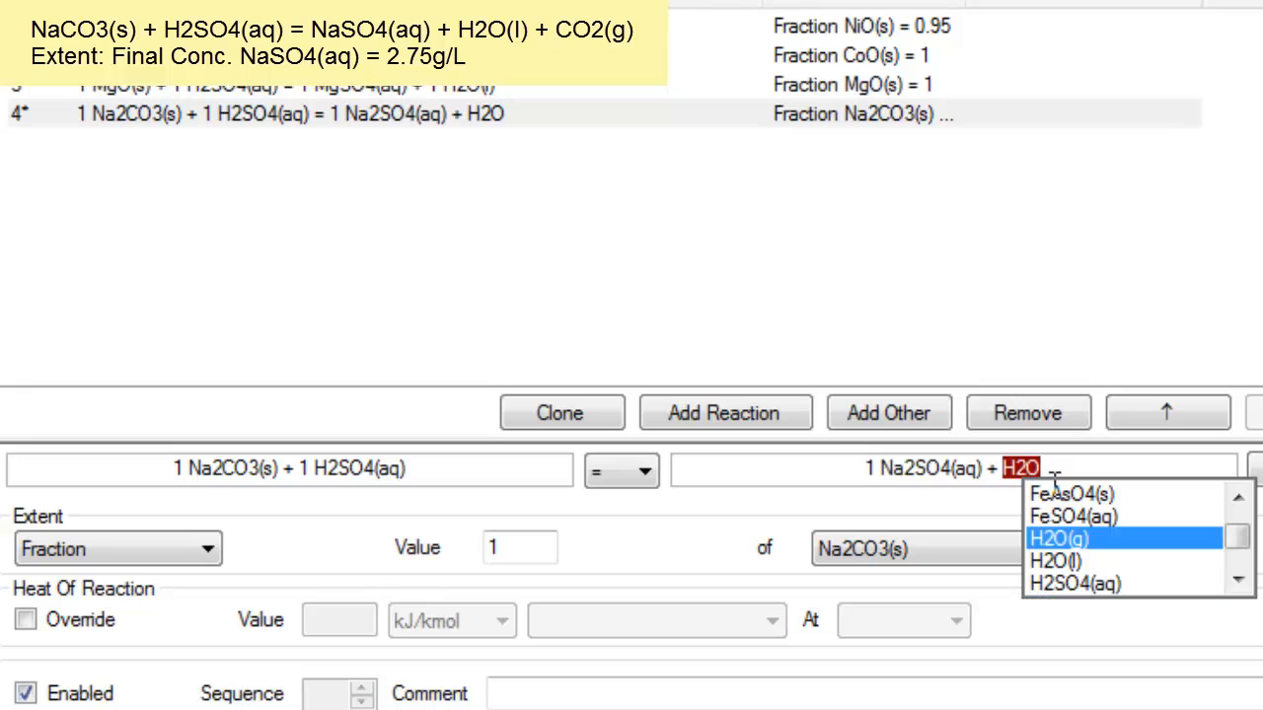
left_click(1046, 559)
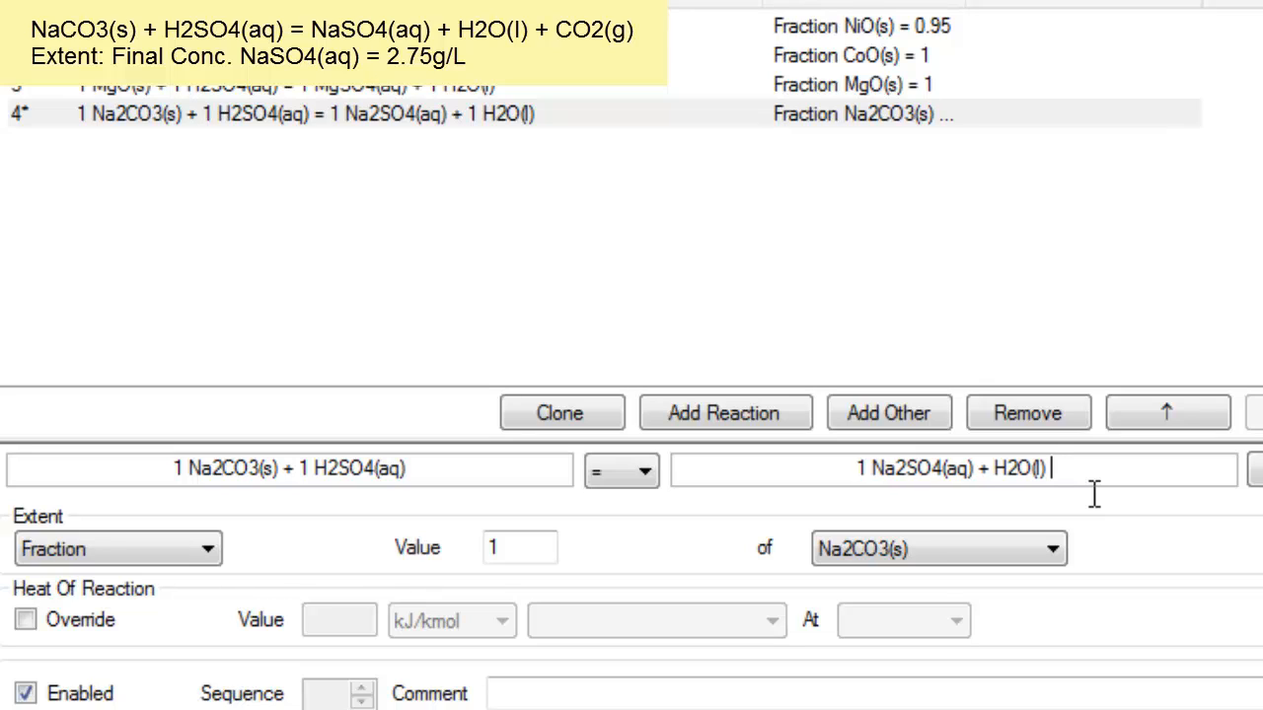
type("+")
type(" CO")
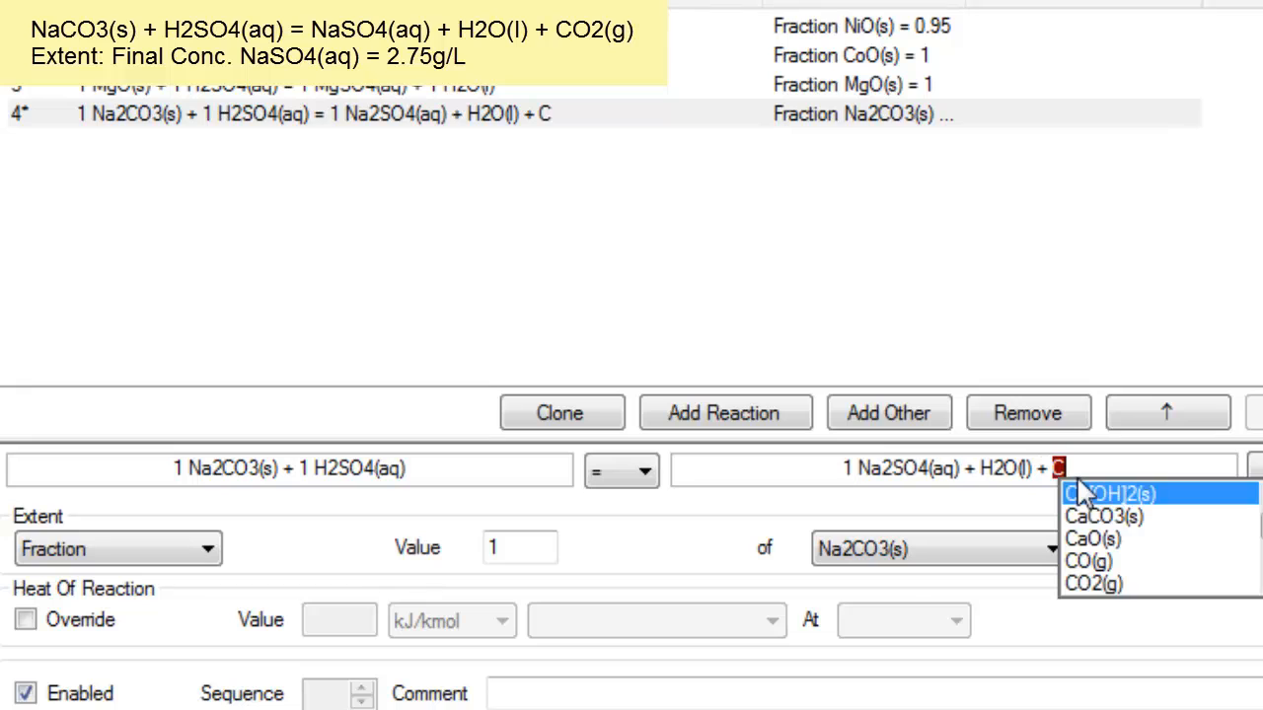
left_click(1106, 584)
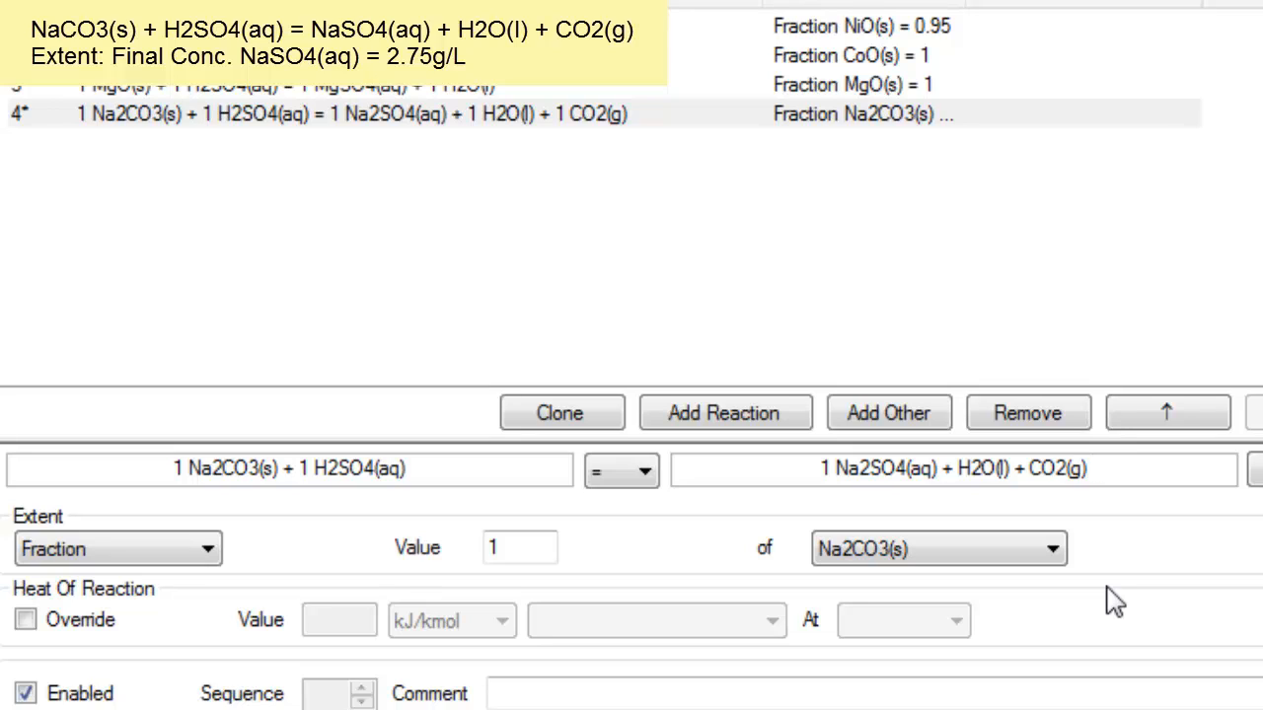
Set the sodium reaction's extent to a final concentration of 2.75 g/L of Na2SO4(aq).
left_click(209, 550)
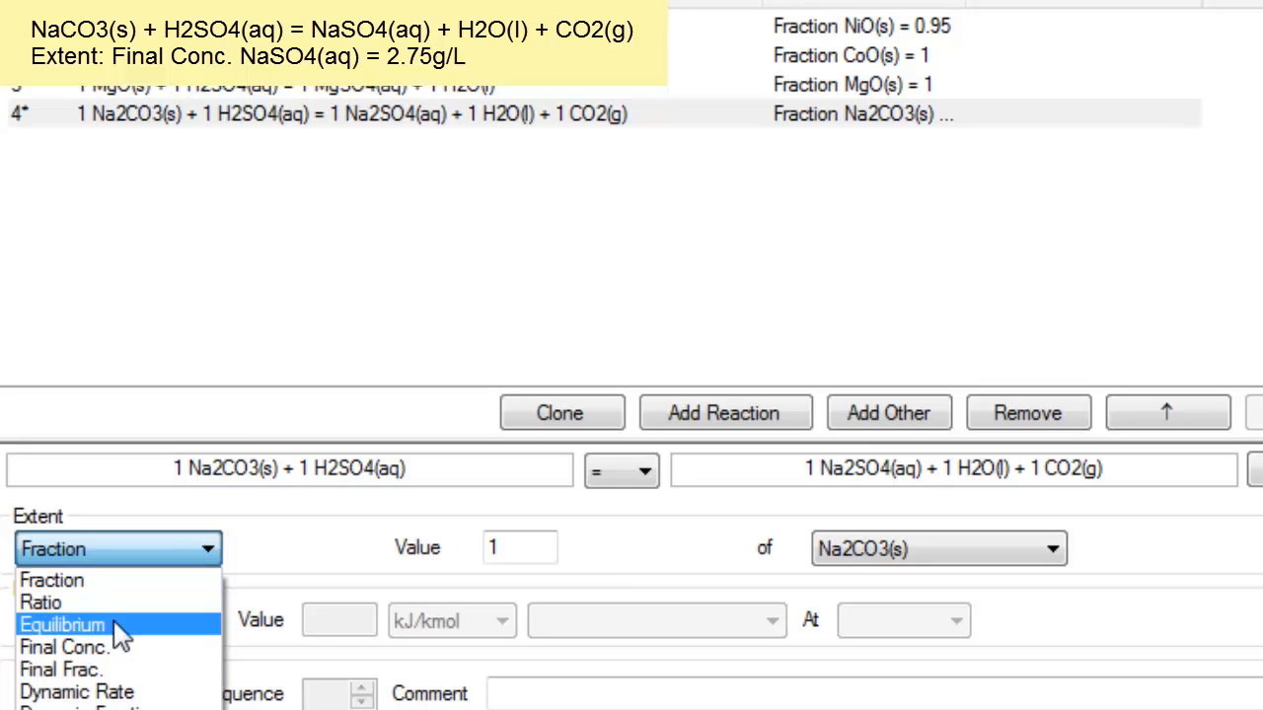
left_click(172, 651)
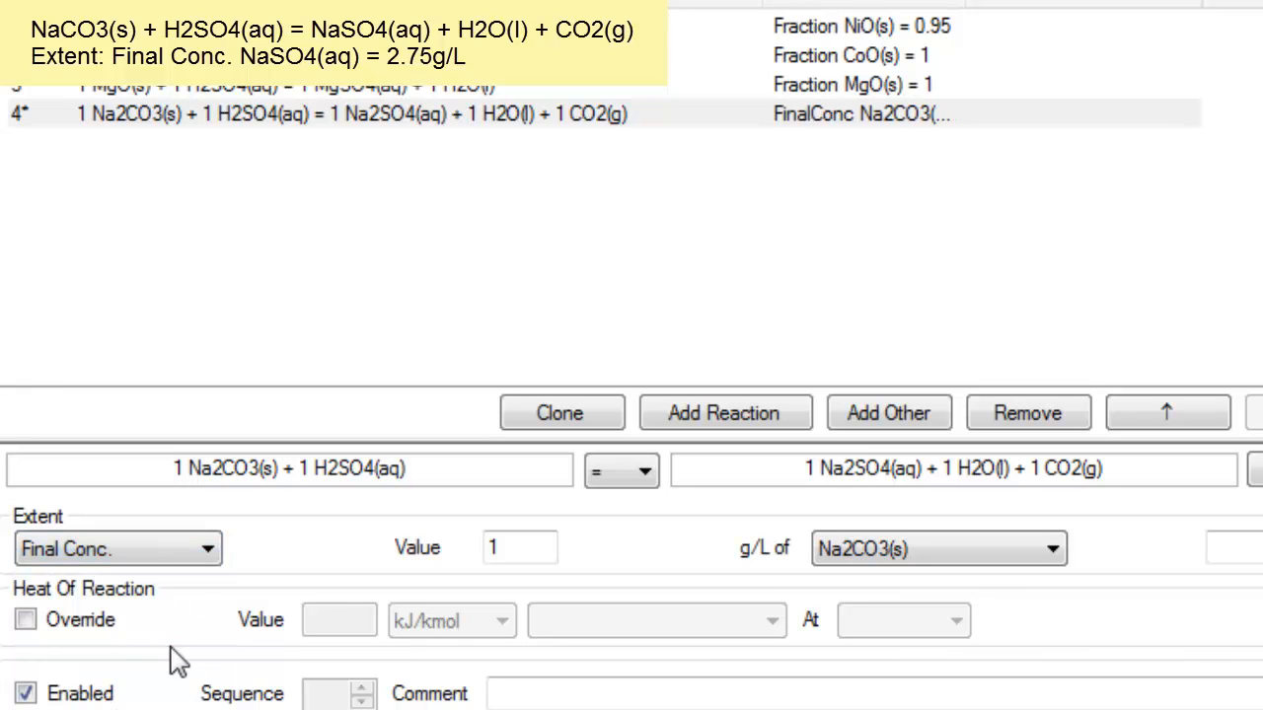
left_click(1053, 550)
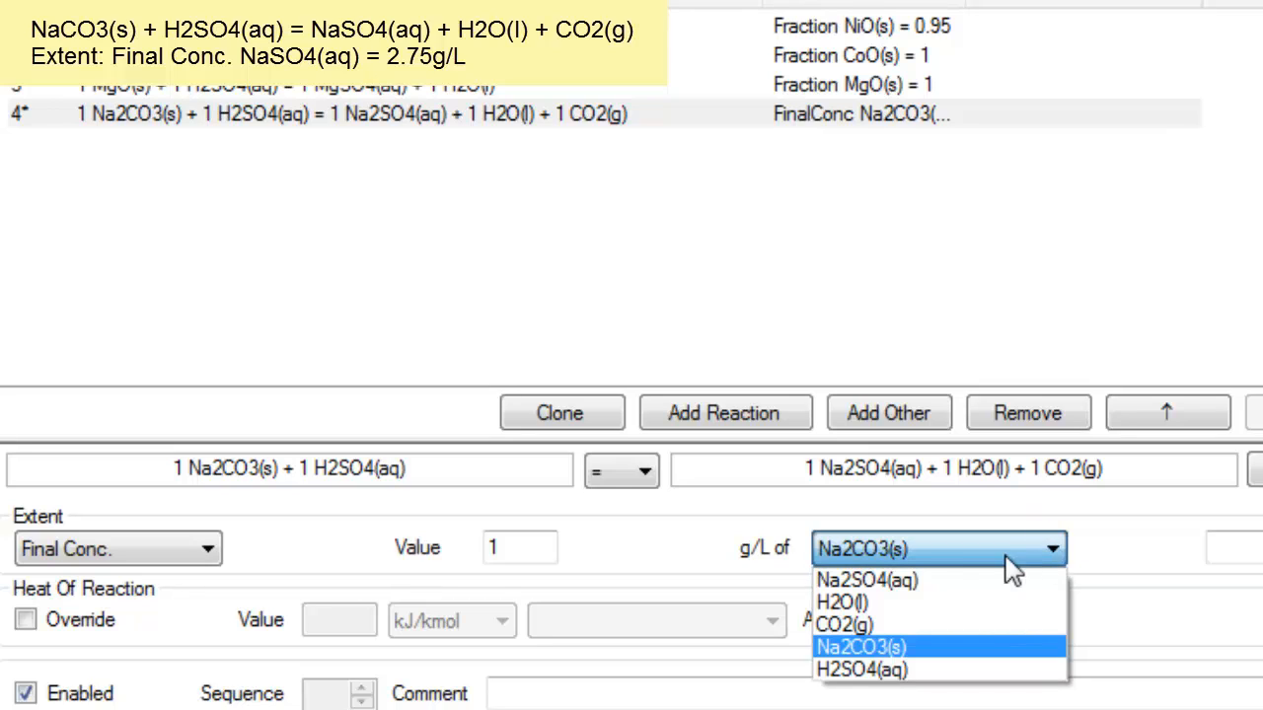
left_click(945, 588)
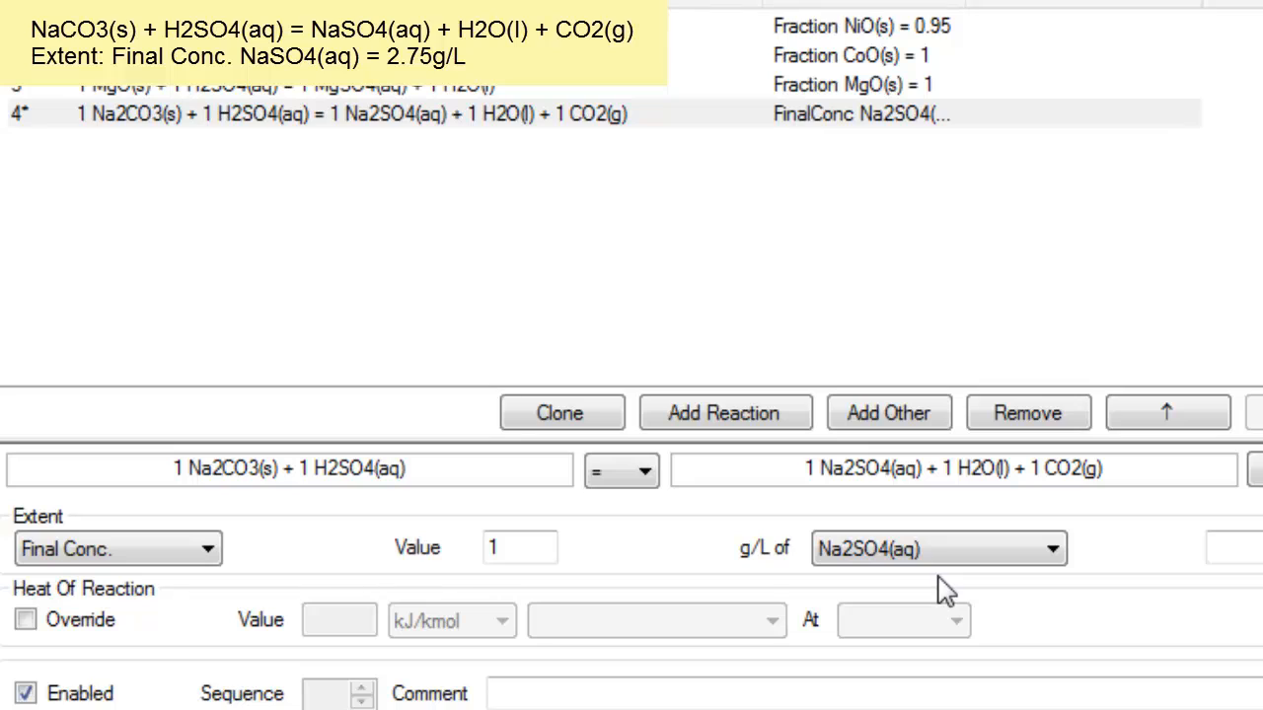
double_click(523, 560)
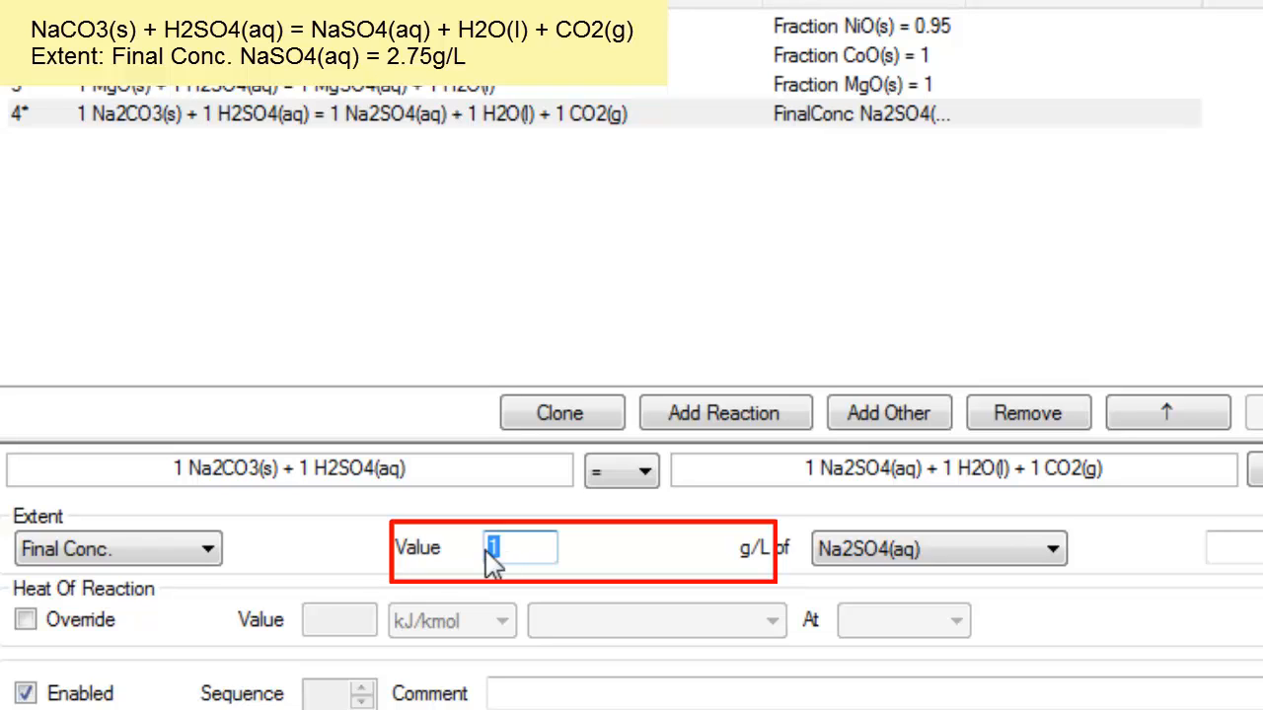
type("2.75")
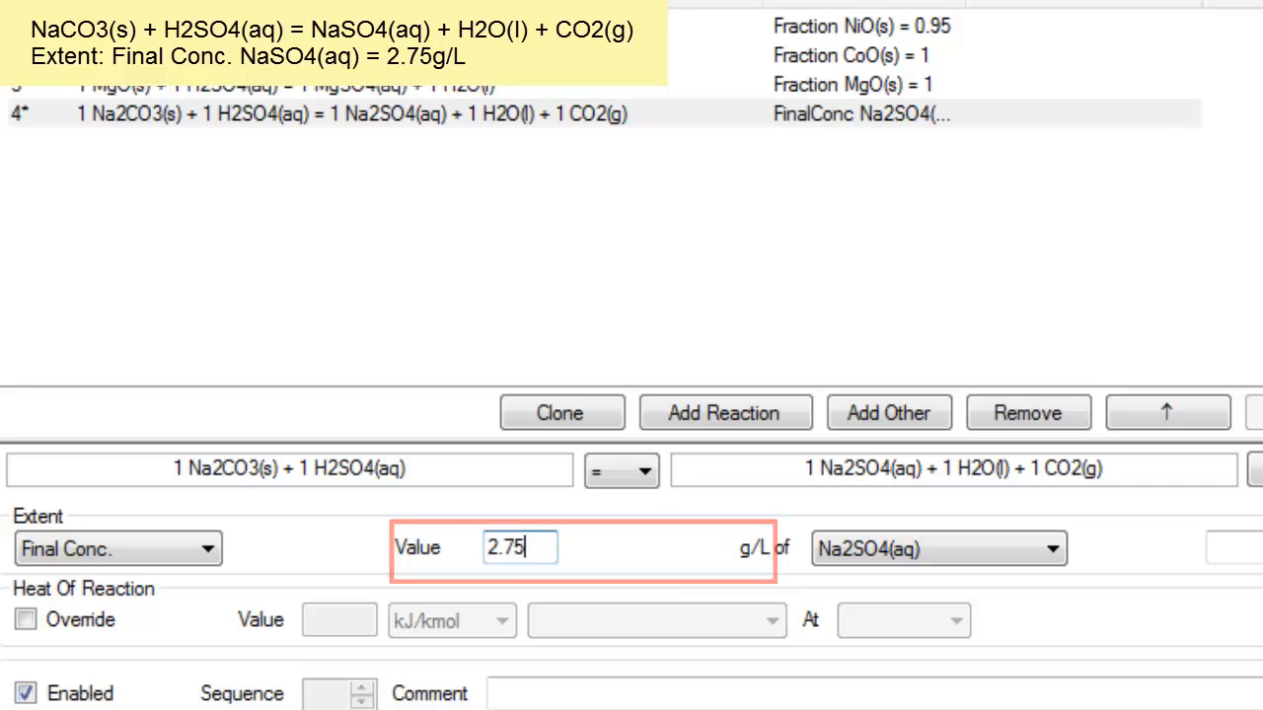
left_click(1164, 556)
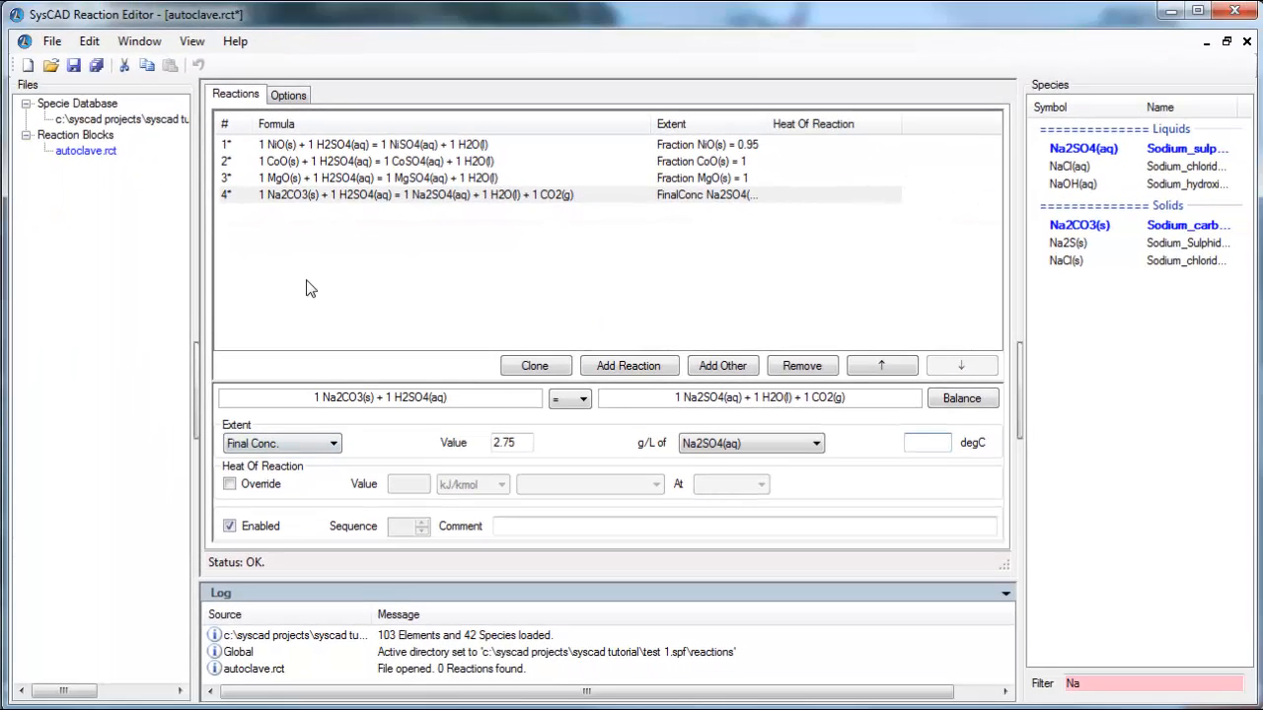
Save autoclave.rct and switch back to SysCAD to open the individual reaction settings of the AUTOCLAVE unit, starting at R1.
left_click(75, 68)
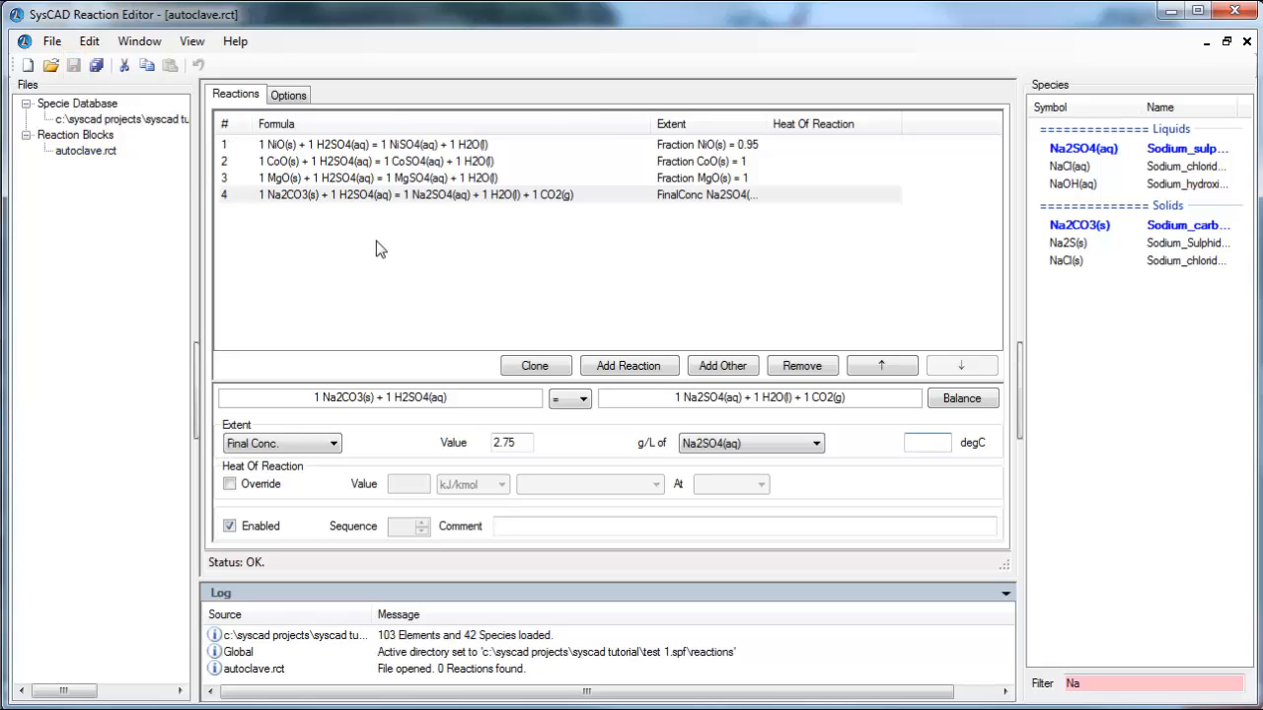
left_click(1168, 11)
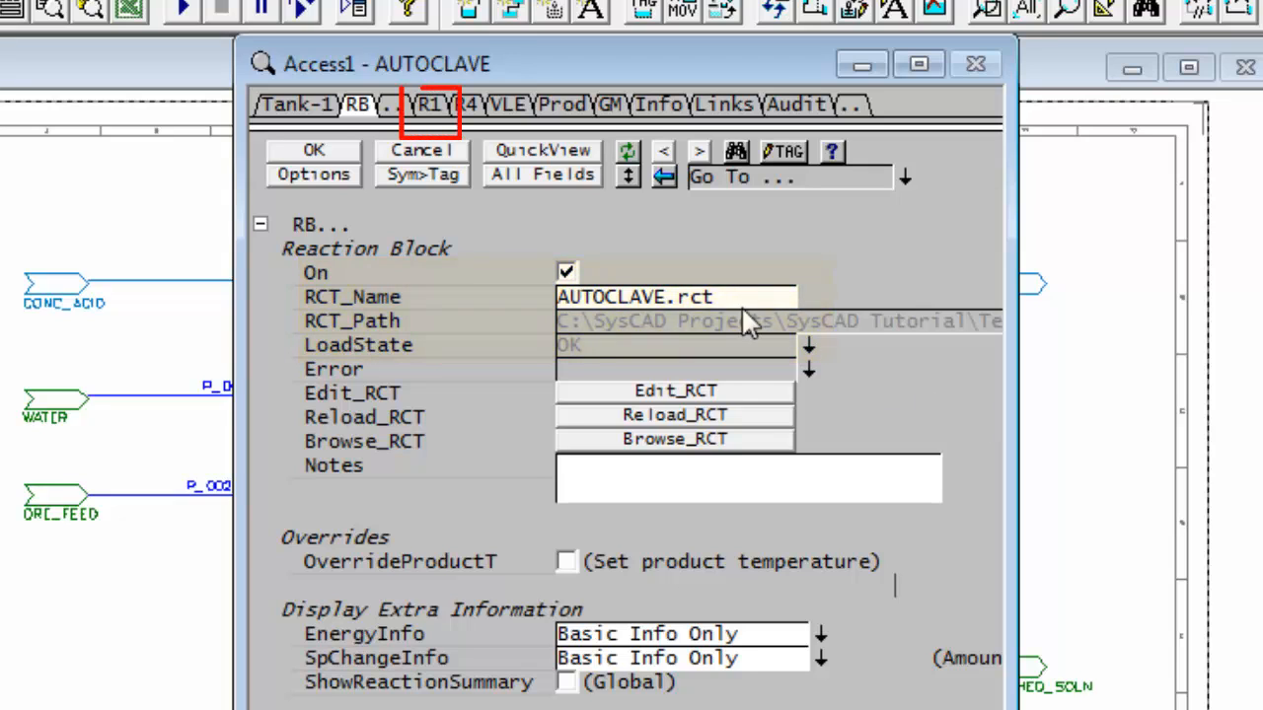
left_click(434, 112)
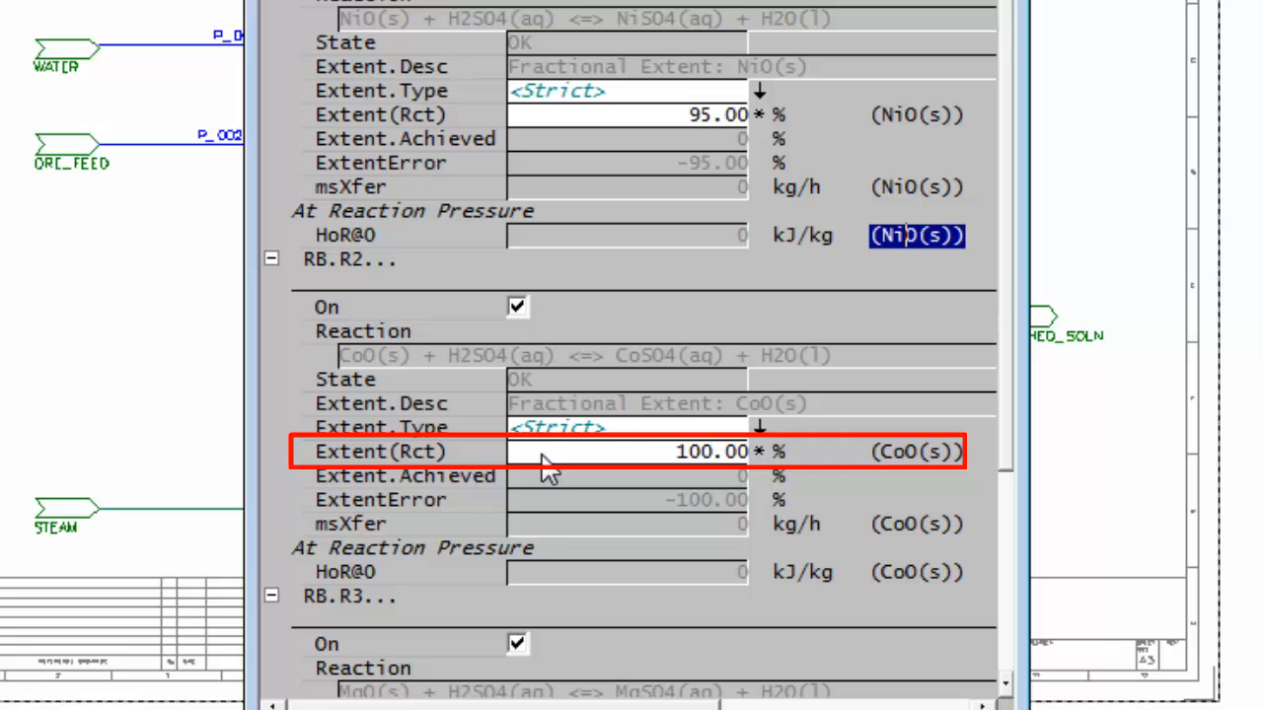
Override the CoO(s) extent of the second autoclave reaction with 95 %.
left_click(542, 459)
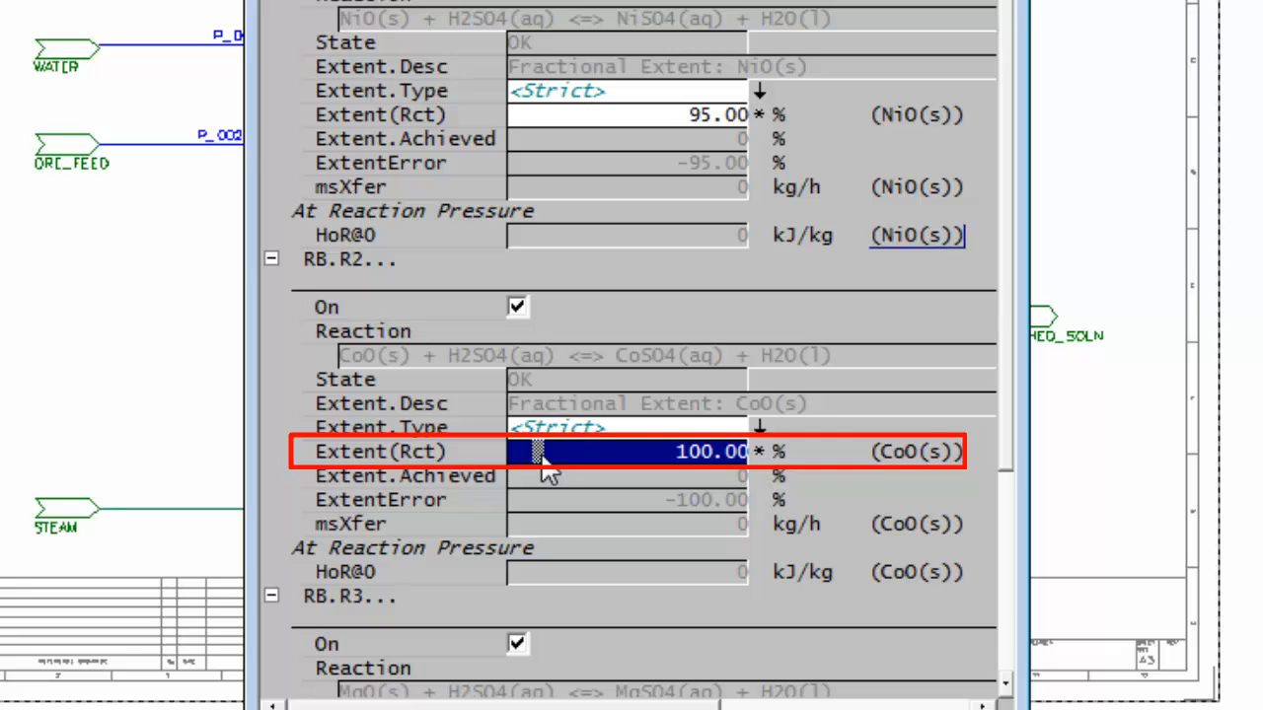
type("95")
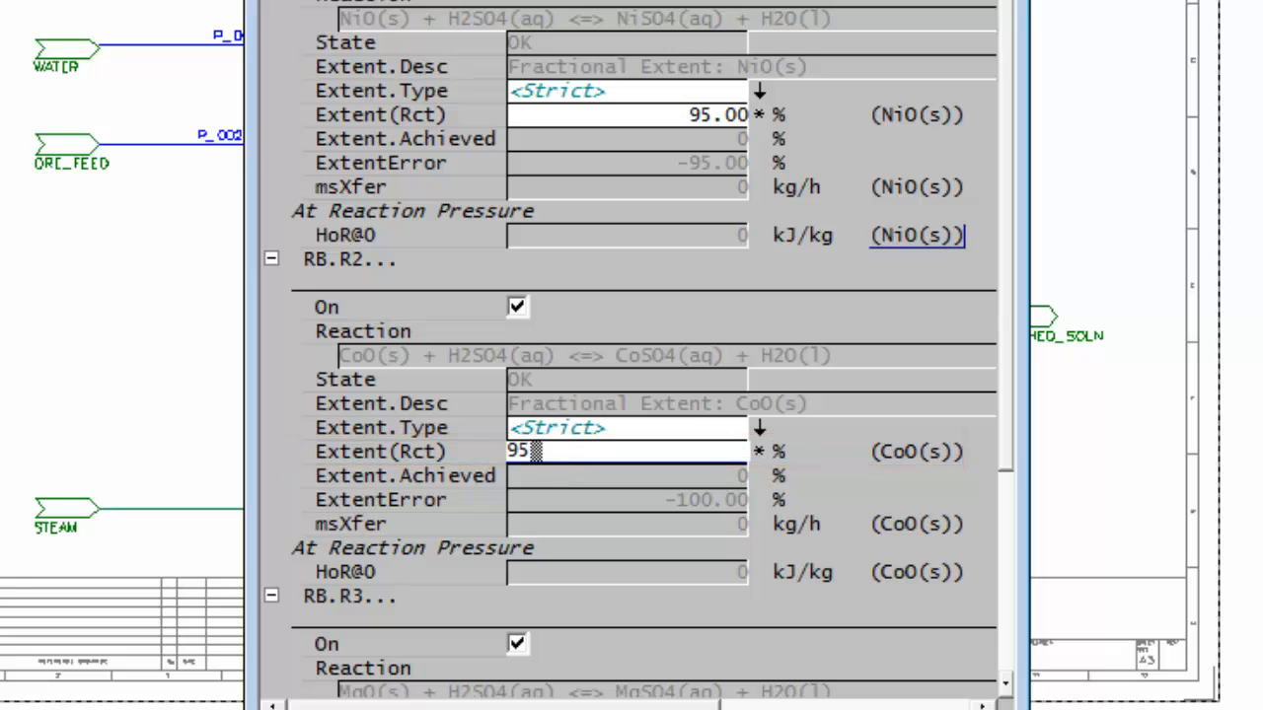
key("Return")
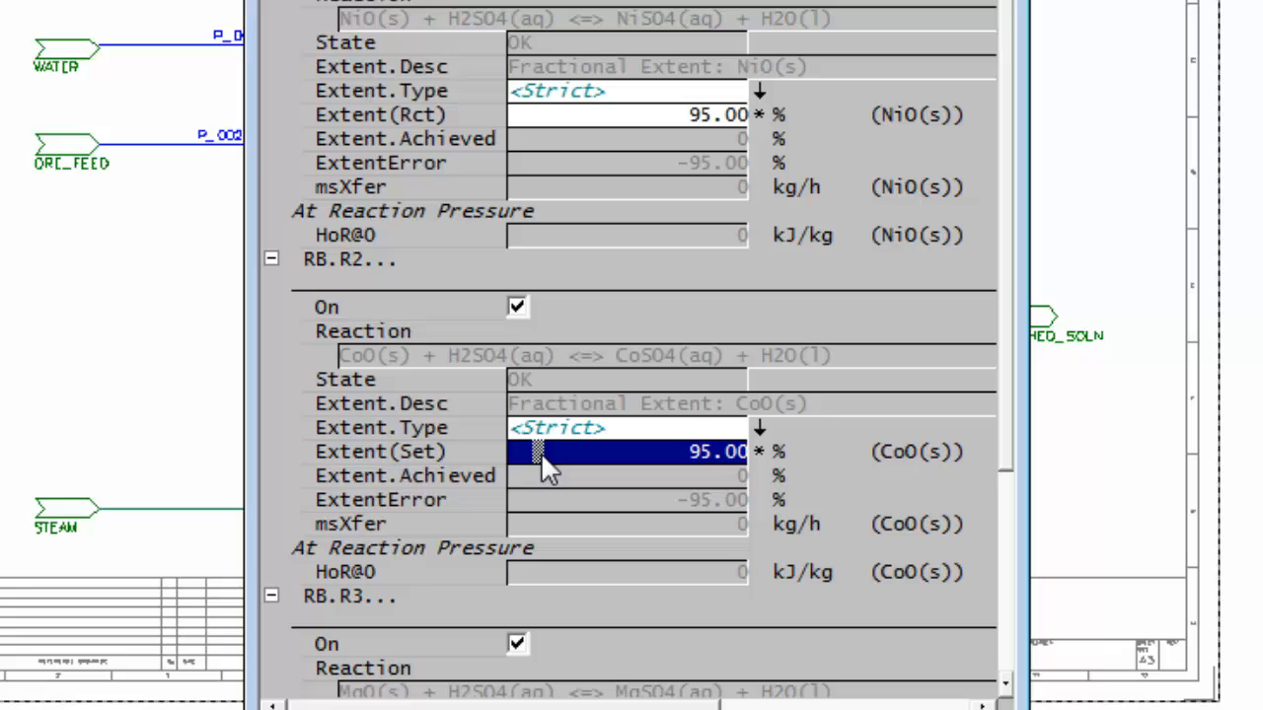
left_click(852, 475)
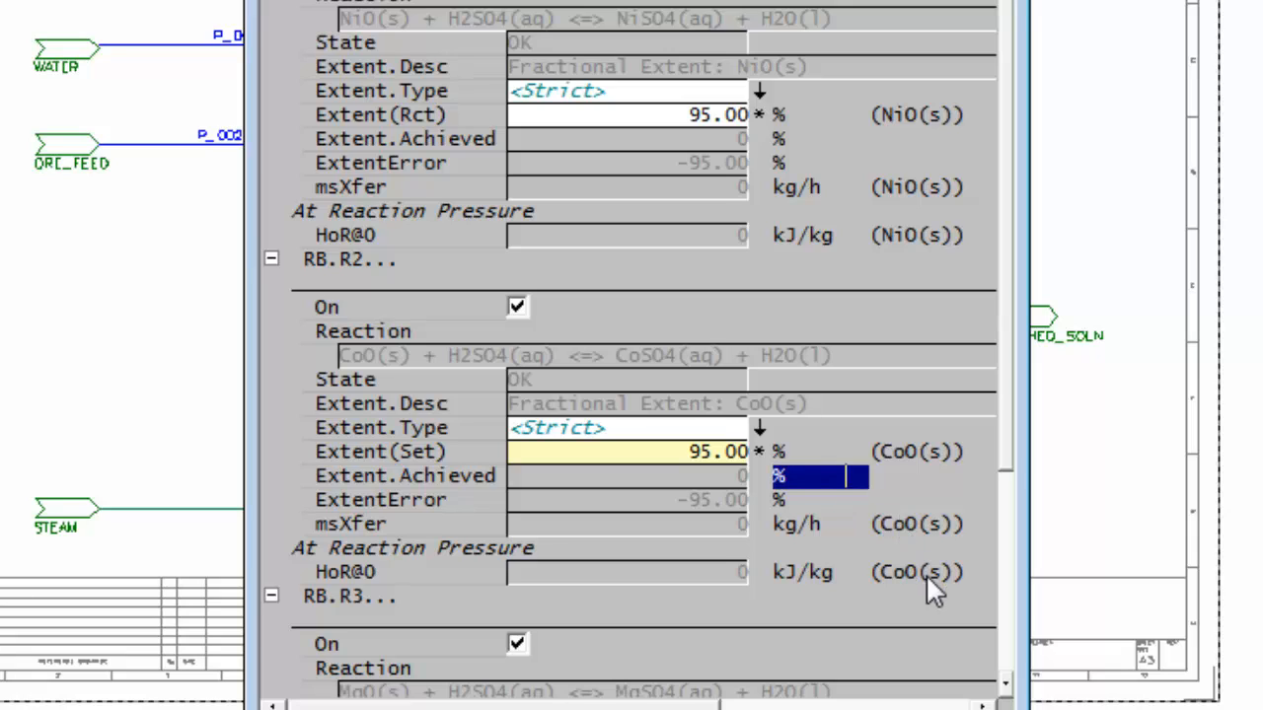
Override the MgO(s) extent of the third autoclave reaction with 95 % and save the project.
left_click(1006, 683)
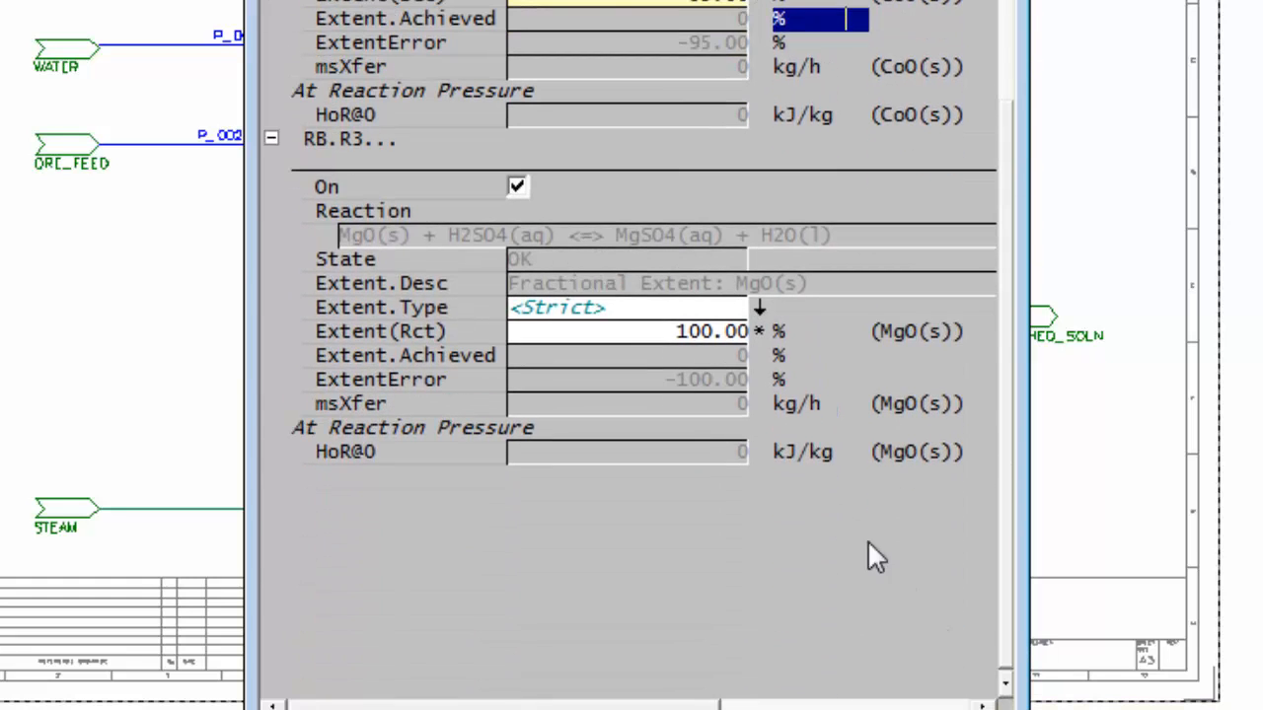
left_click(585, 341)
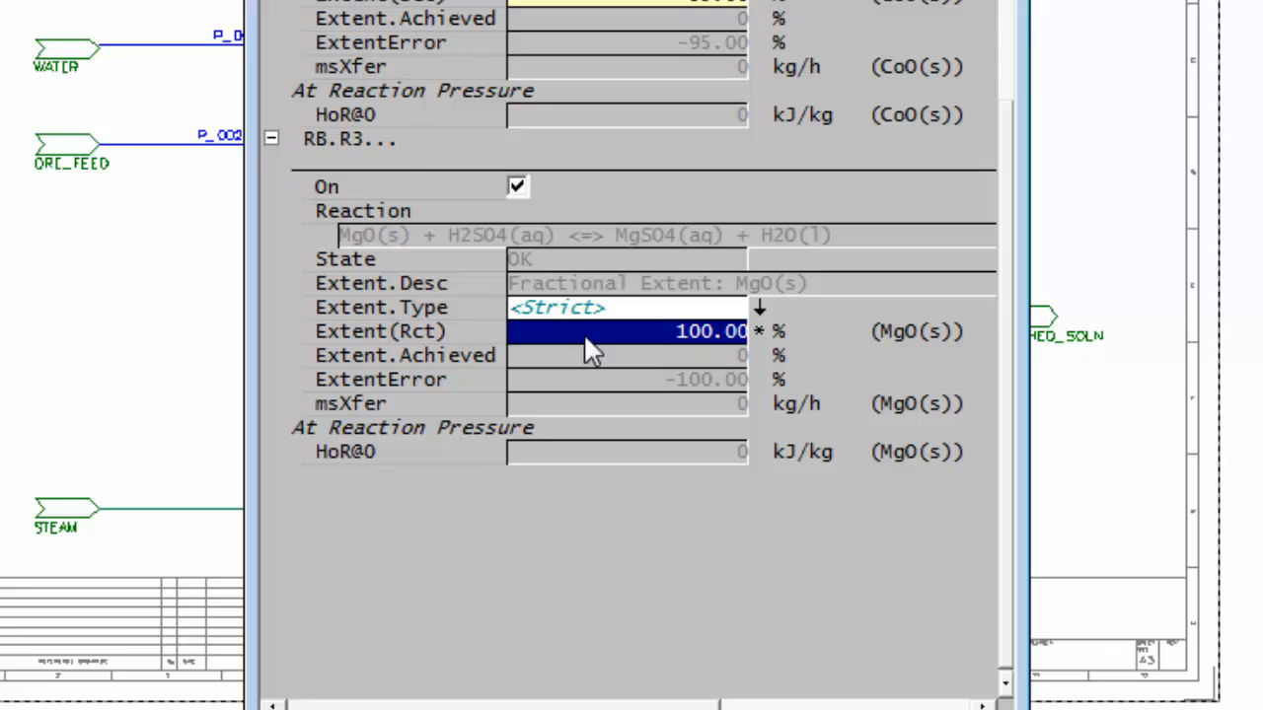
type("95")
key("Return")
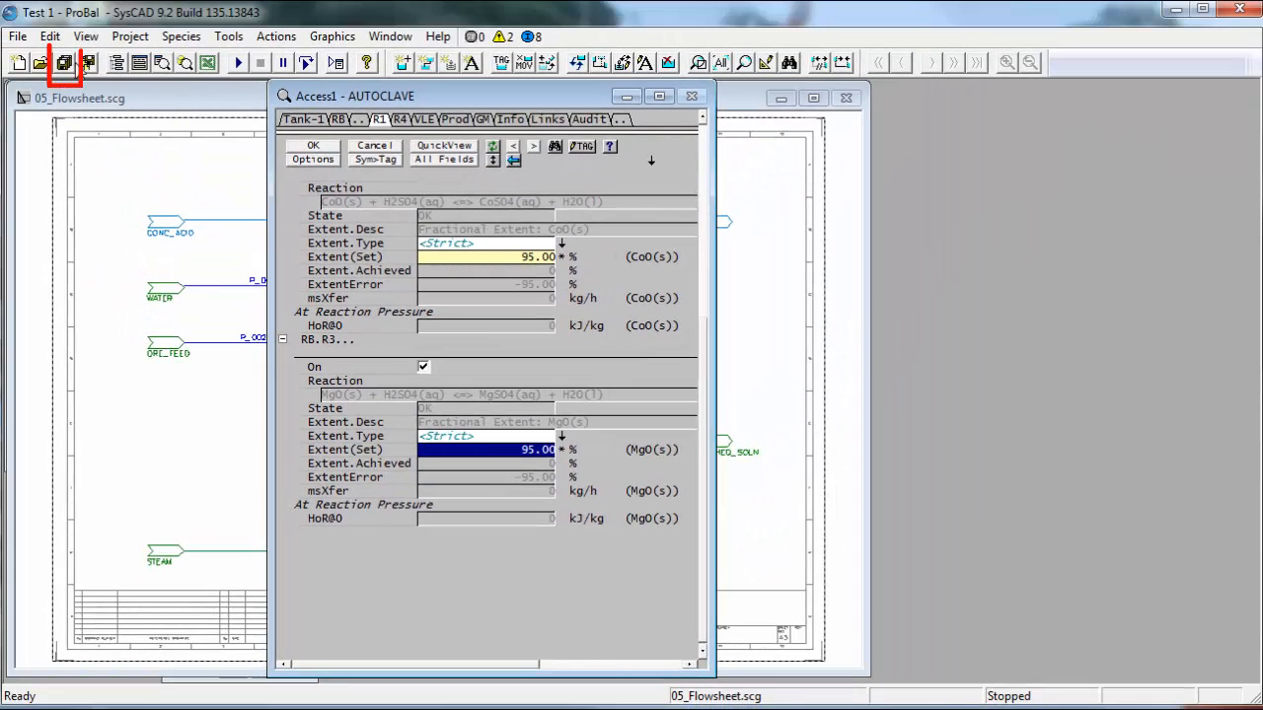
left_click(64, 62)
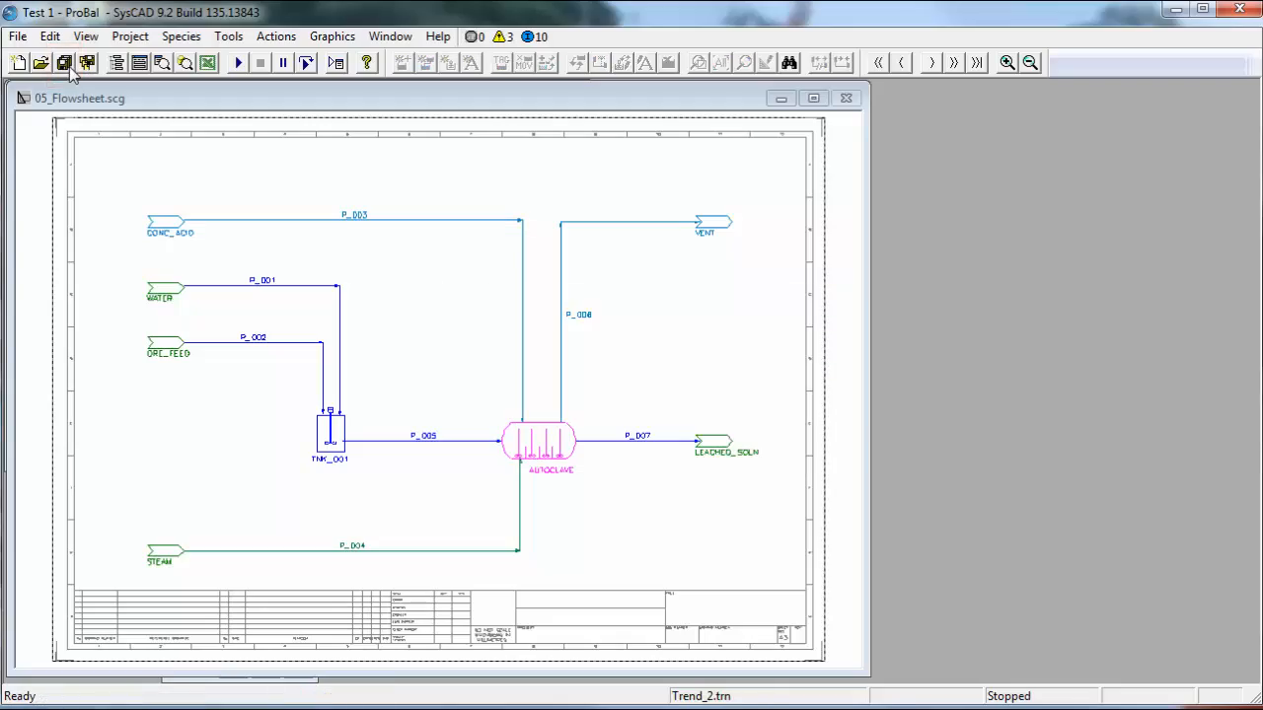